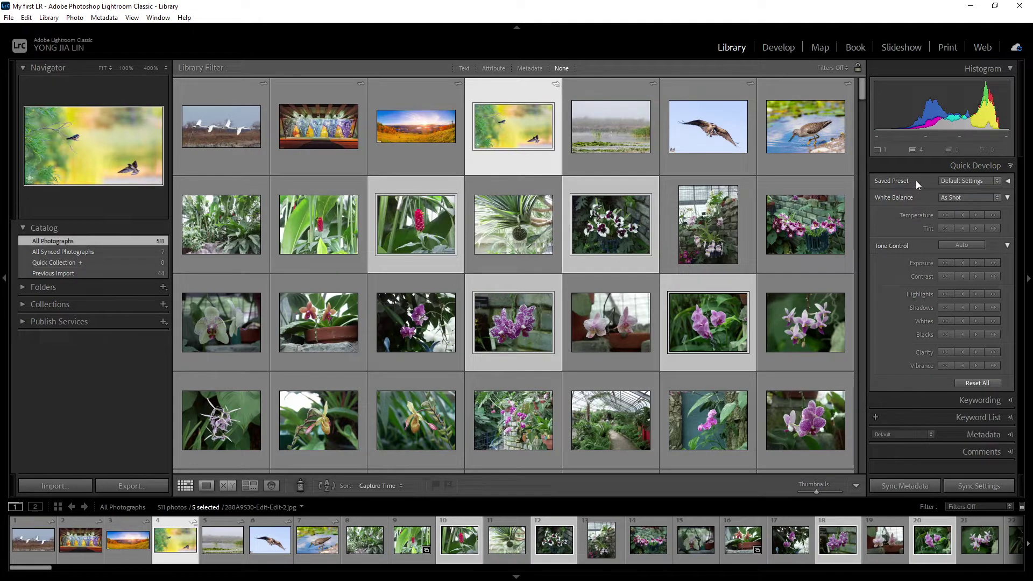
- Choose Color › Vivid from the Quick Develop Saved Preset list for all five photos
left_click(963, 182)
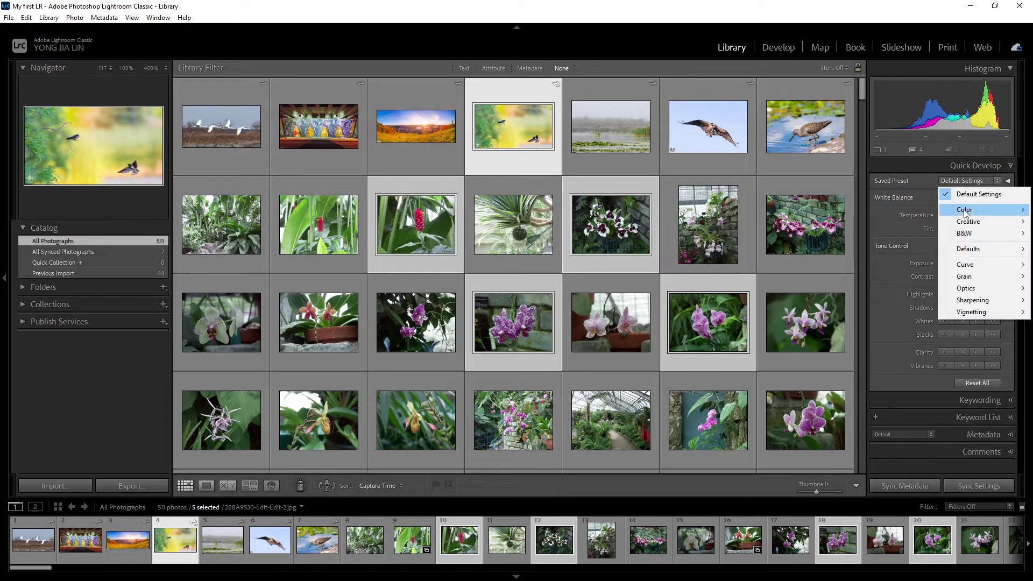
mouse_move(967, 213)
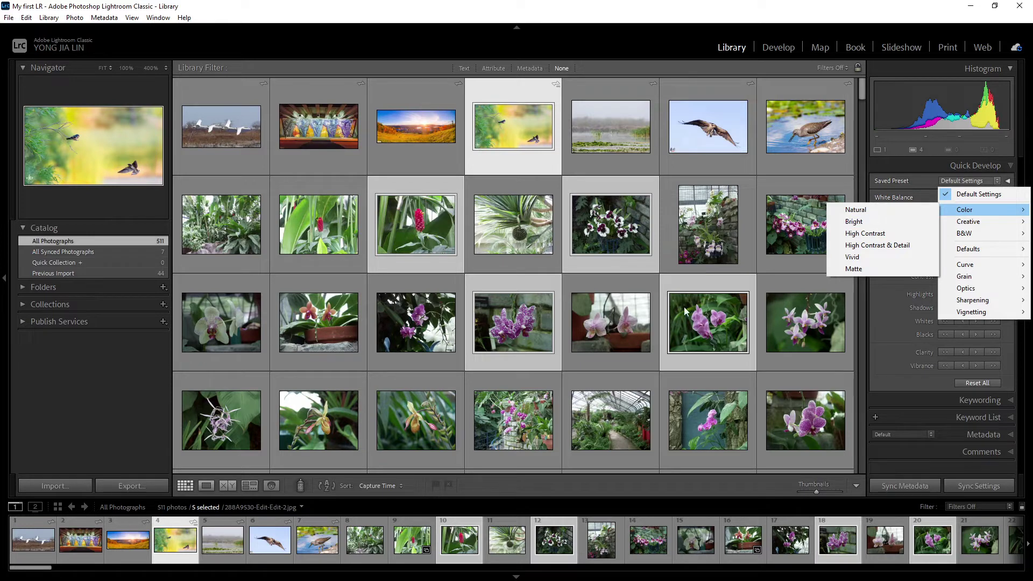
left_click(919, 182)
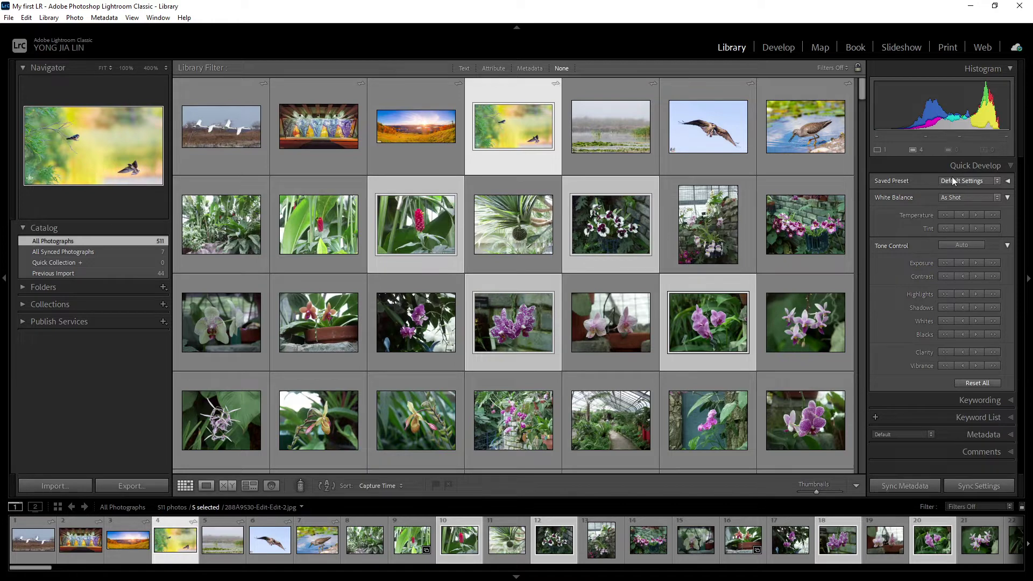
left_click(969, 183)
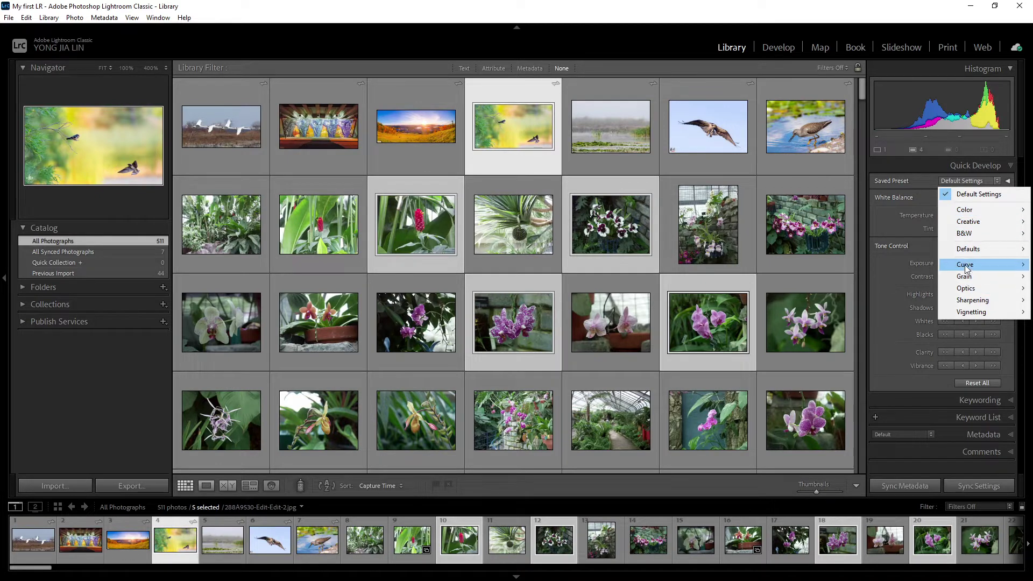
mouse_move(961, 212)
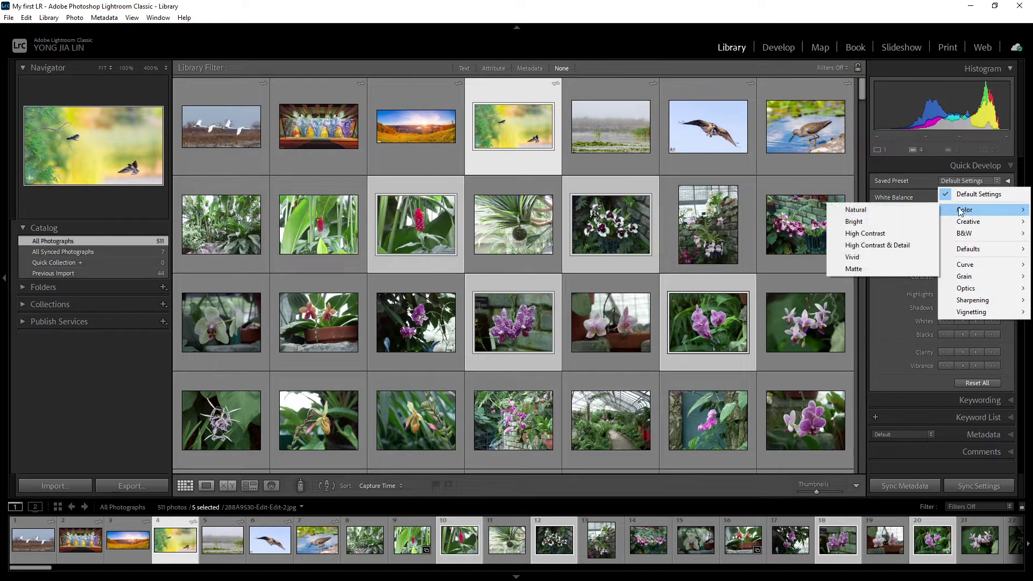
left_click(866, 256)
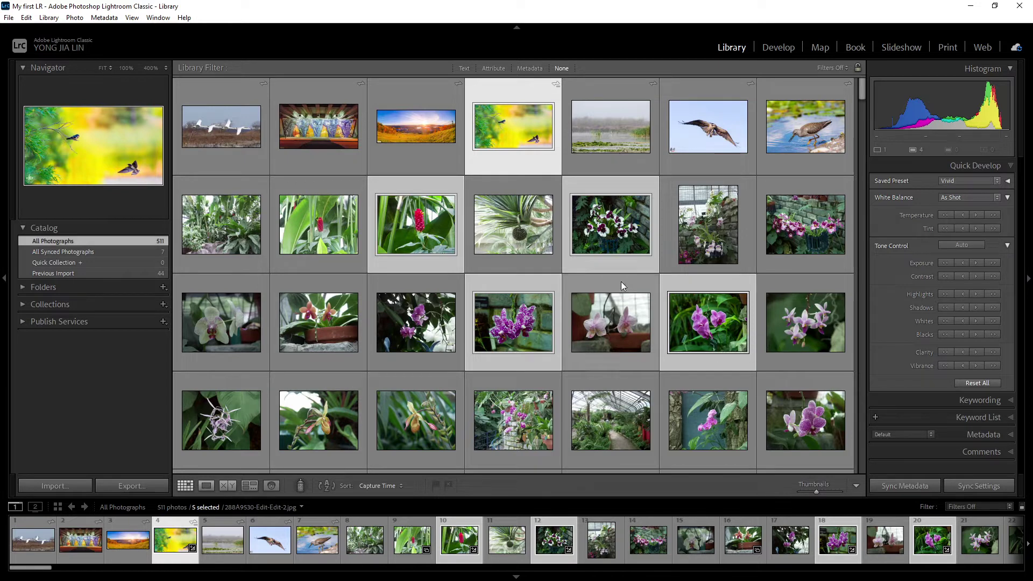
- Switch the five photos to Color › High Contrast, then bring up the B&W preset group
left_click(963, 180)
mouse_move(964, 230)
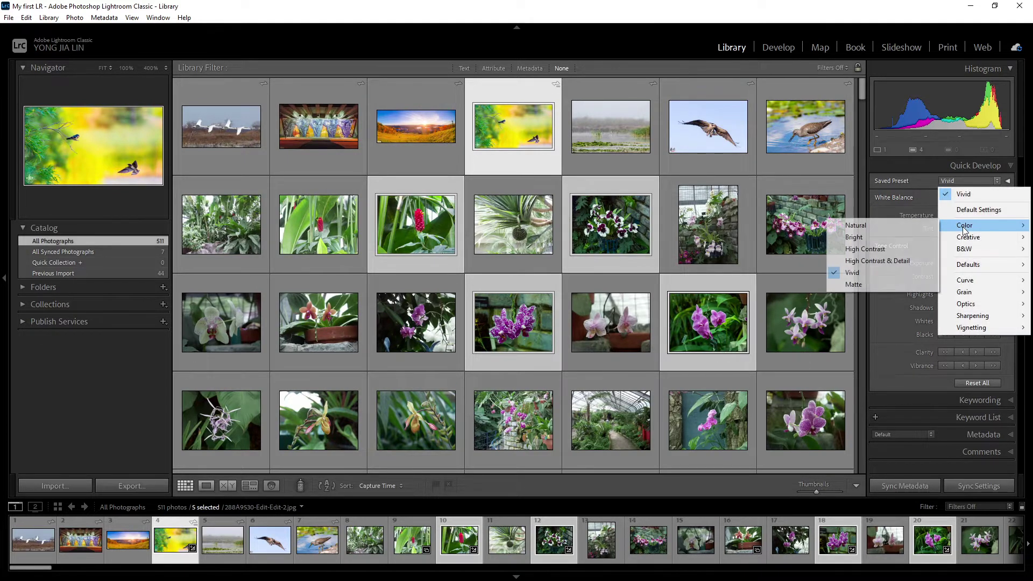
left_click(866, 249)
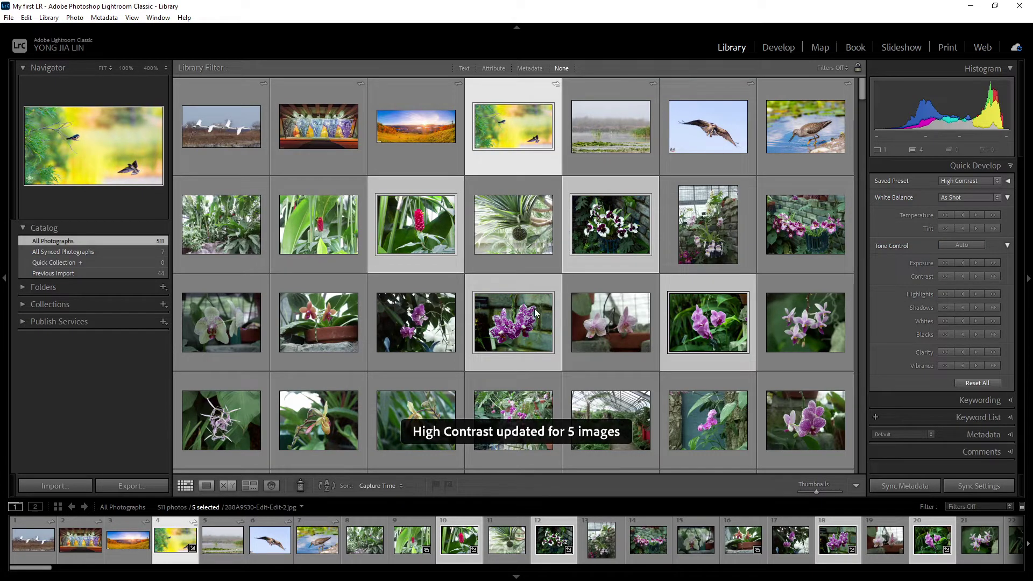
left_click(960, 180)
mouse_move(963, 255)
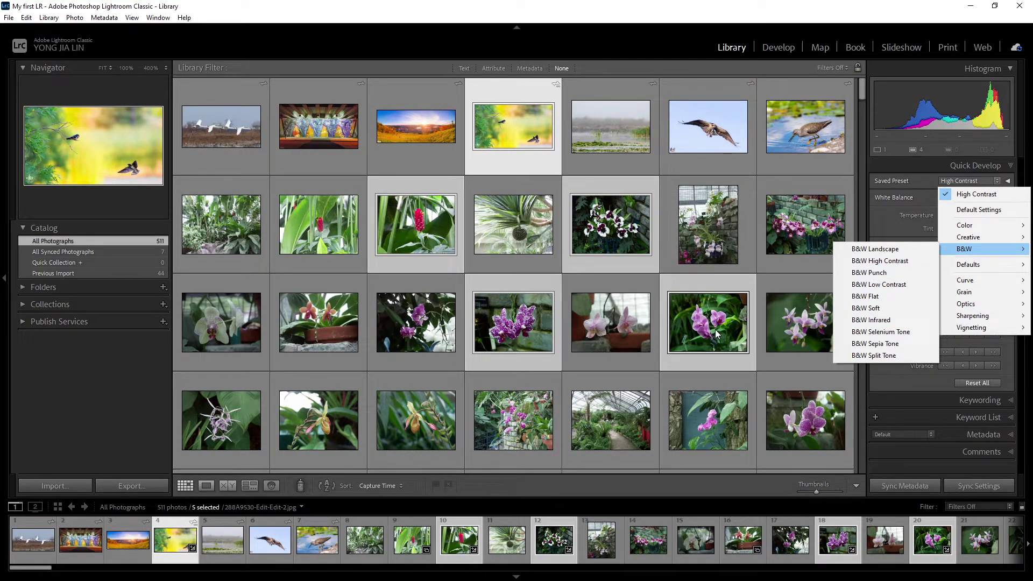
- Apply B&W Low Contrast, then B&W Soft, to the five photos
left_click(871, 285)
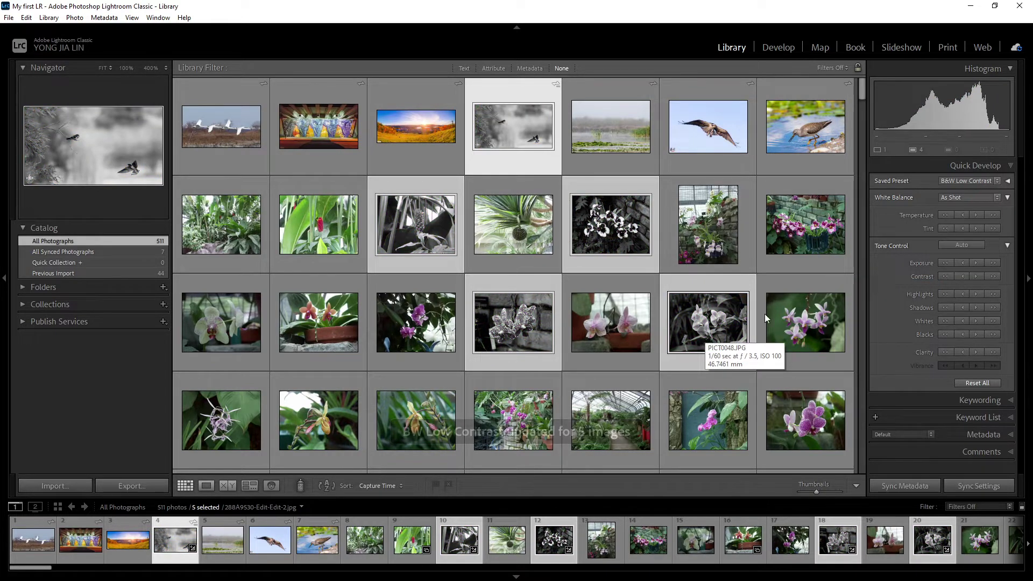
left_click(972, 180)
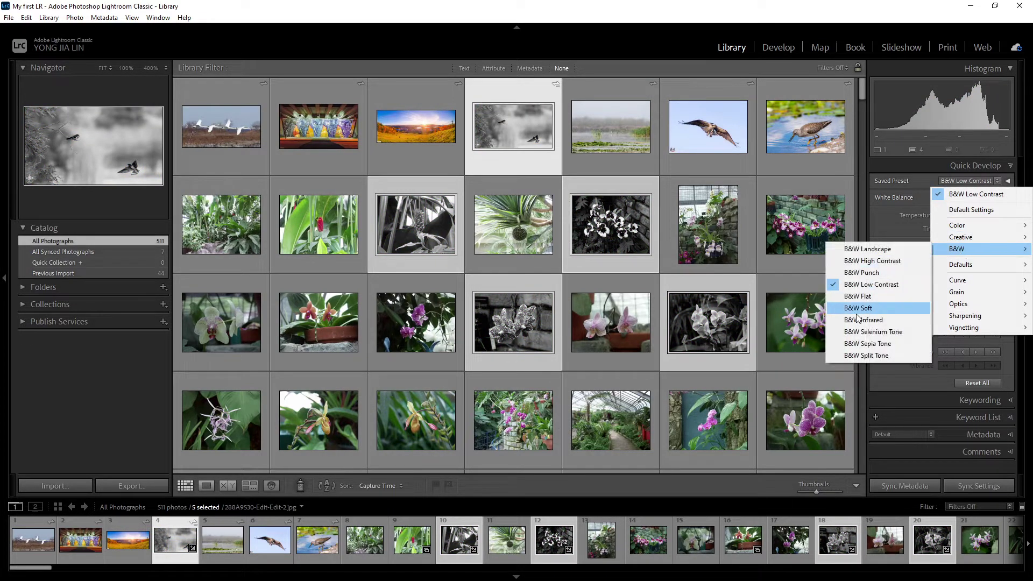
left_click(857, 312)
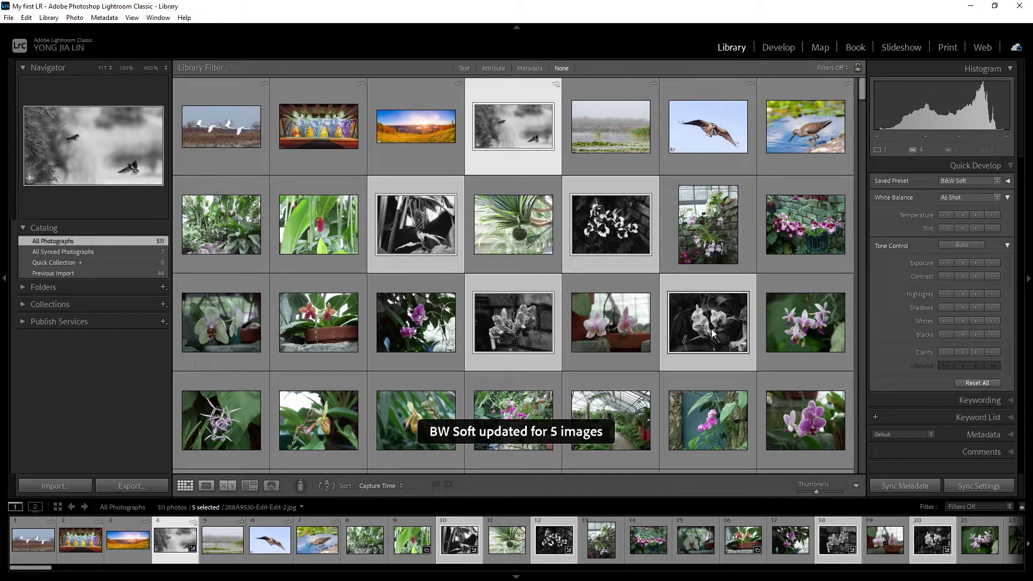
- Add the Optics › CA Correction preset to the five photos
left_click(980, 180)
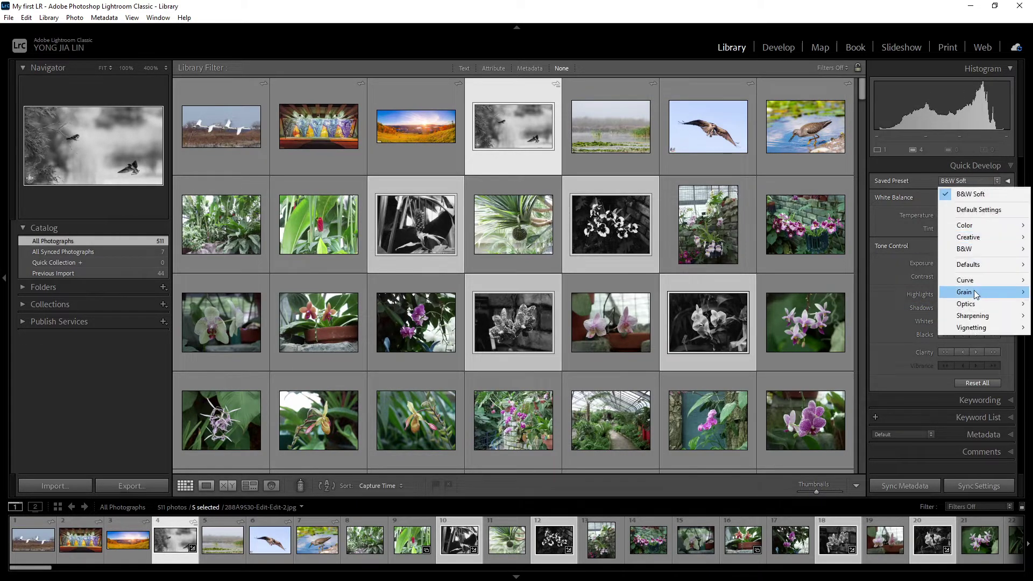
mouse_move(976, 294)
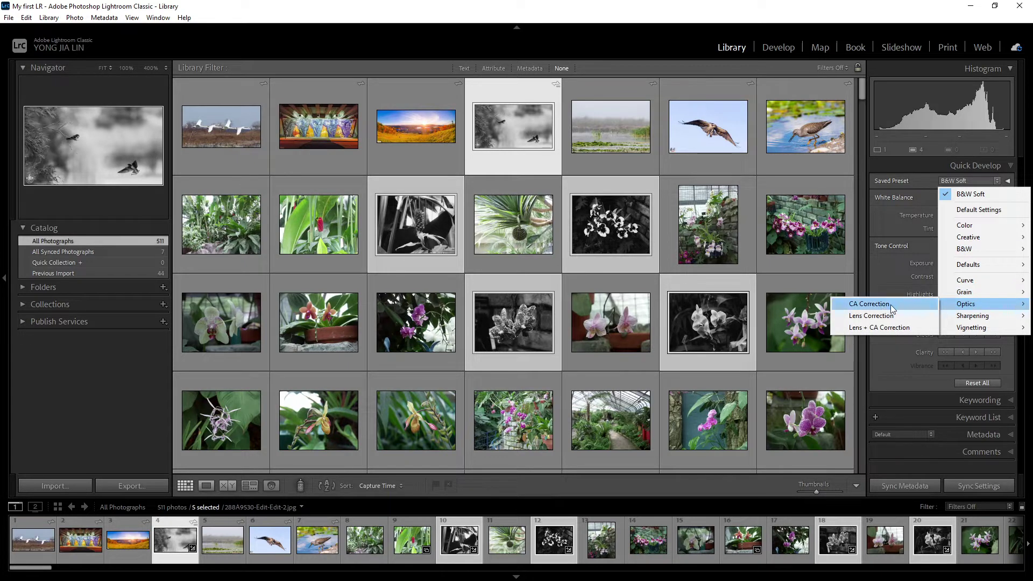
left_click(891, 304)
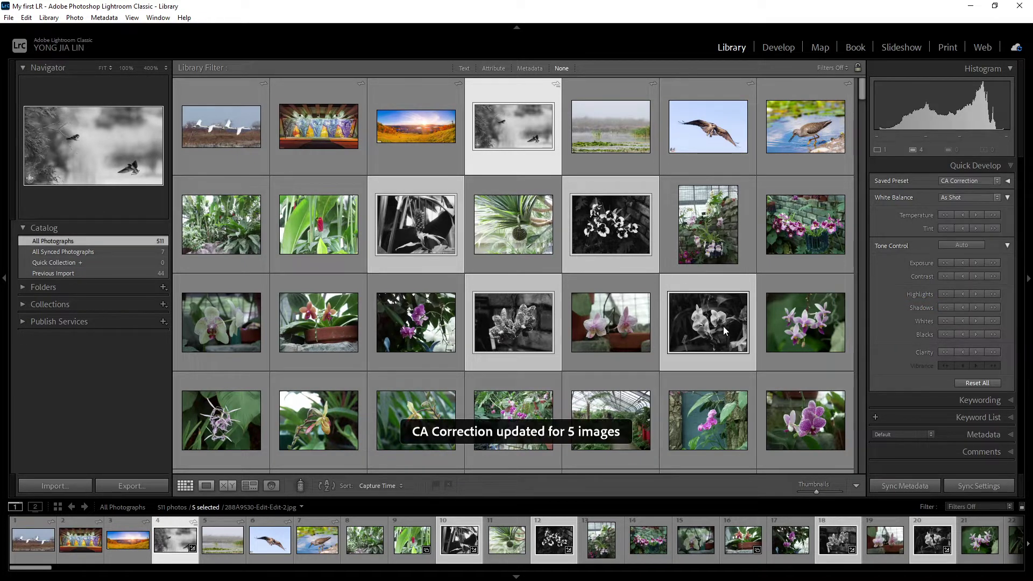
left_click(968, 181)
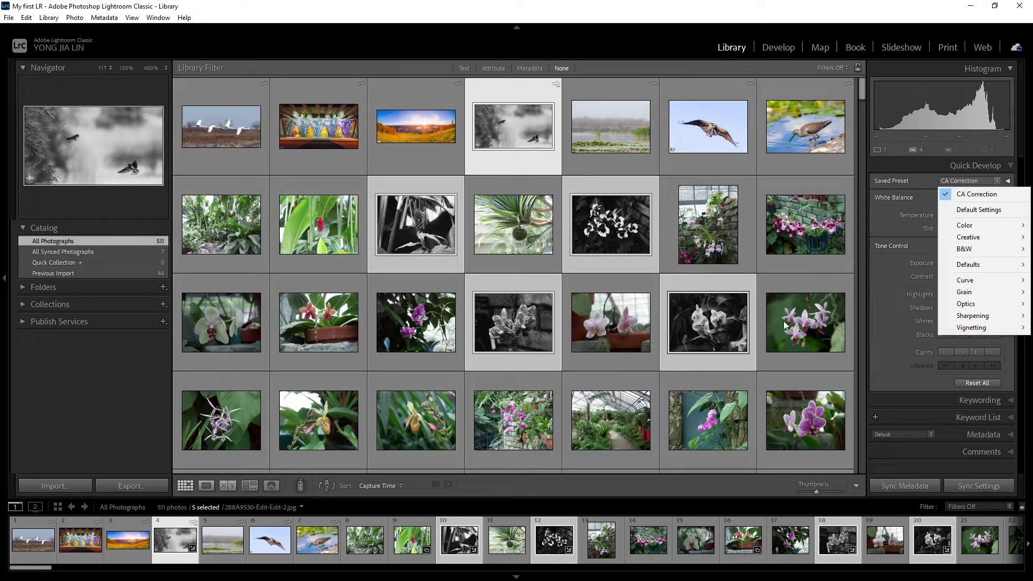
- Apply Color › Natural, then Color › Vivid, and open 288A9530-Edit-Edit-2.jpg in Develop
mouse_move(965, 227)
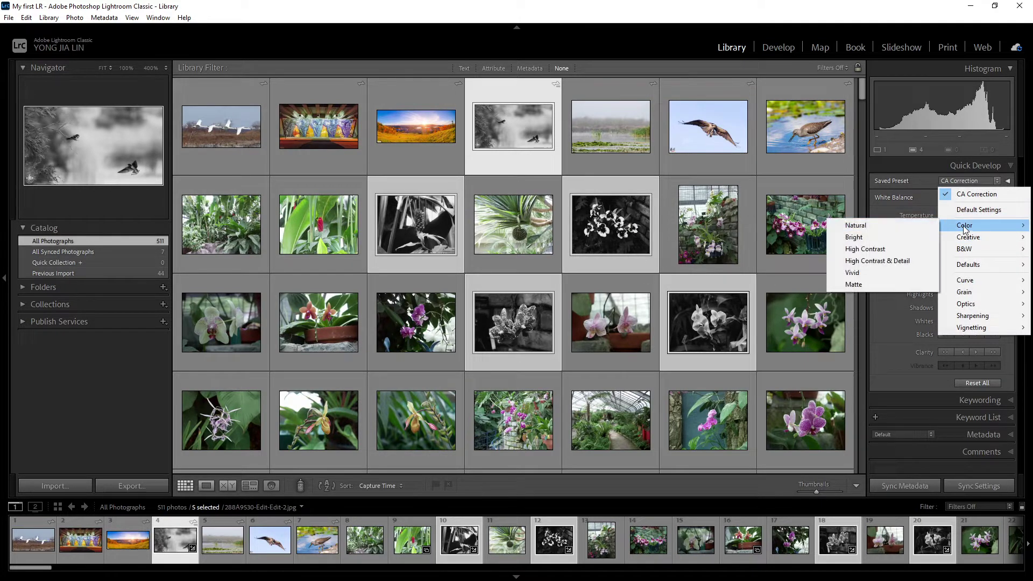
left_click(868, 226)
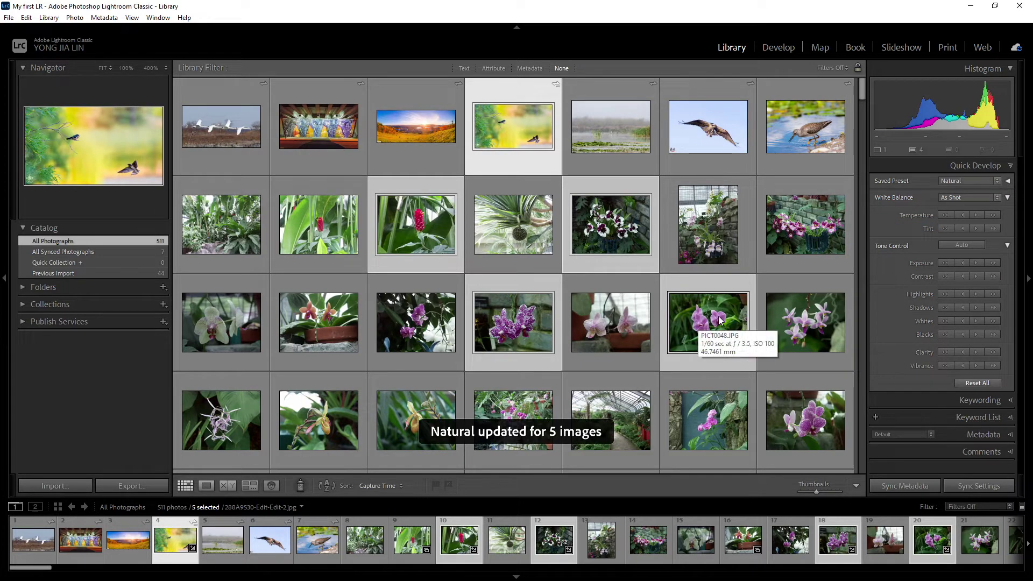
left_click(963, 183)
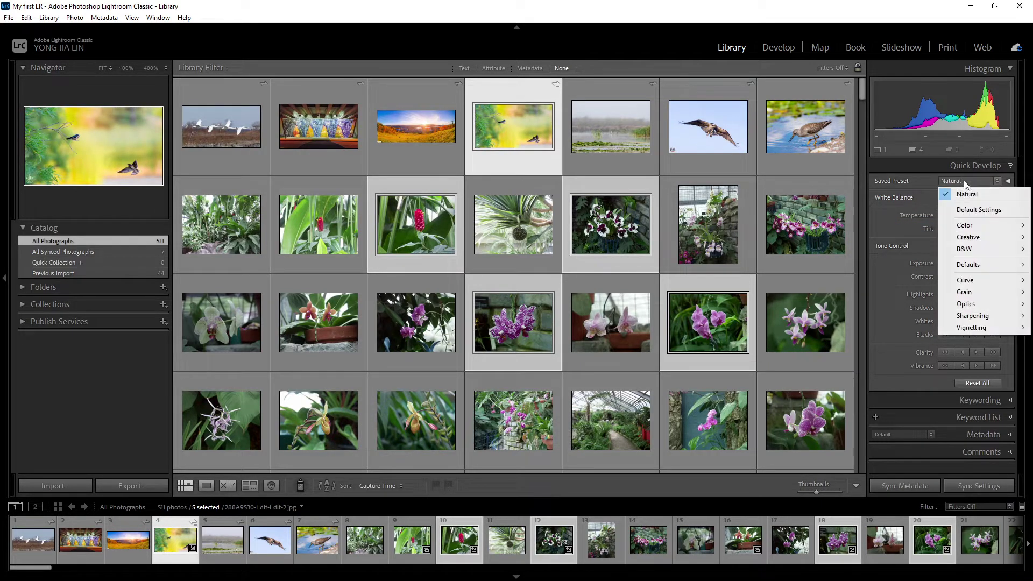
mouse_move(966, 225)
left_click(853, 272)
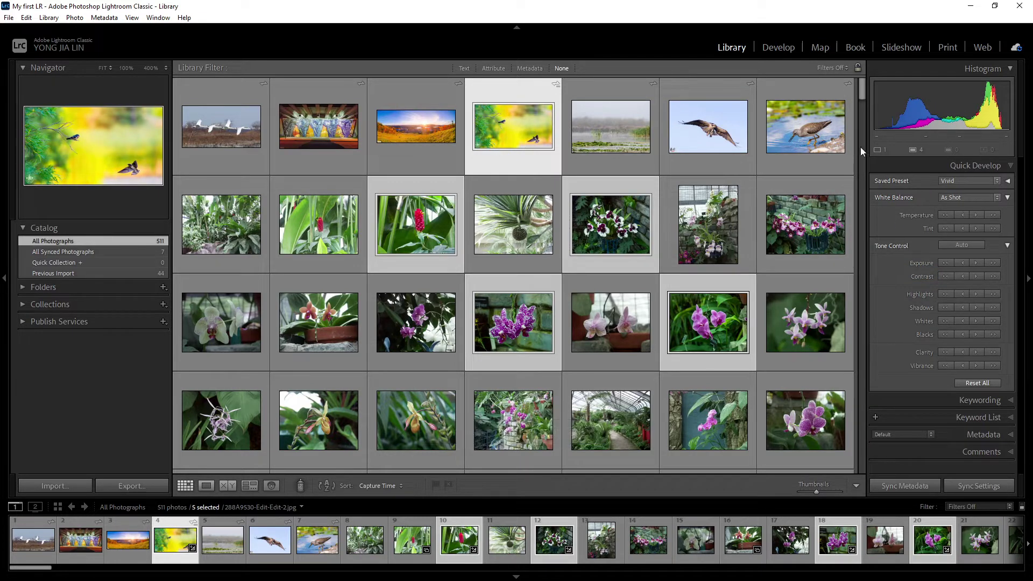
left_click(778, 48)
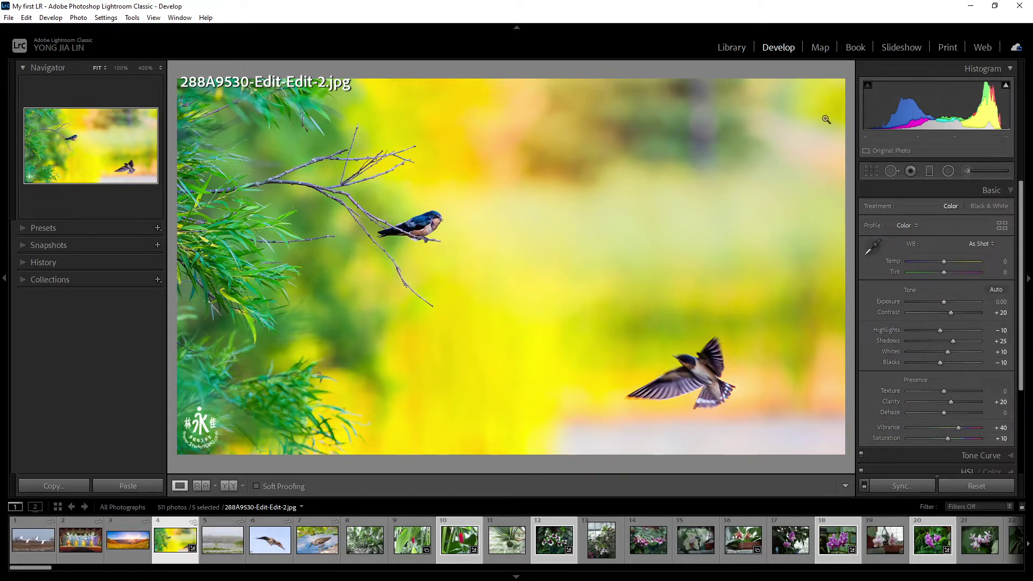
- Apply Color › Bright to the photos and view the swallow's Highlights −30, Shadows +50, Whites +40
left_click(732, 49)
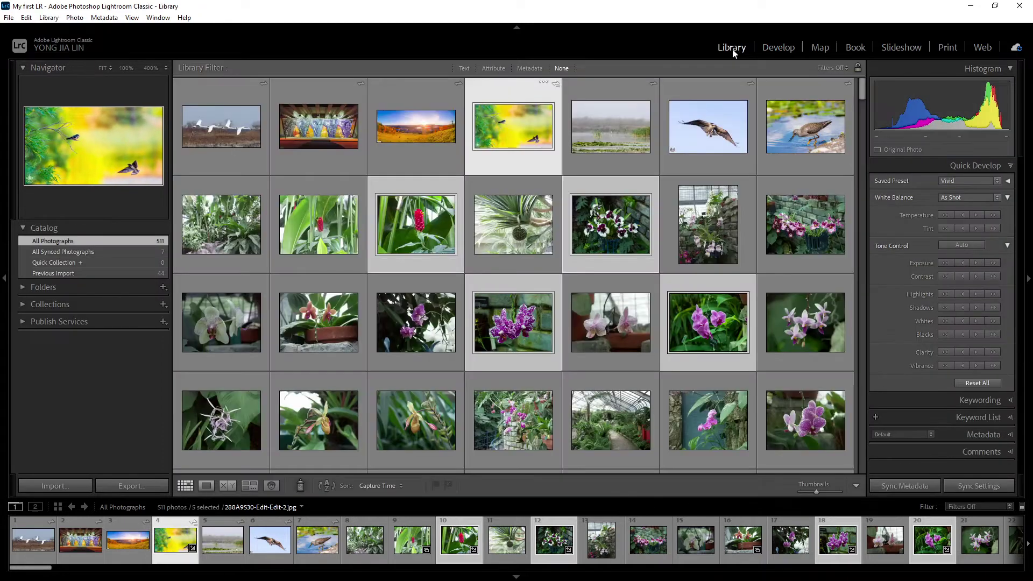
left_click(953, 183)
mouse_move(974, 230)
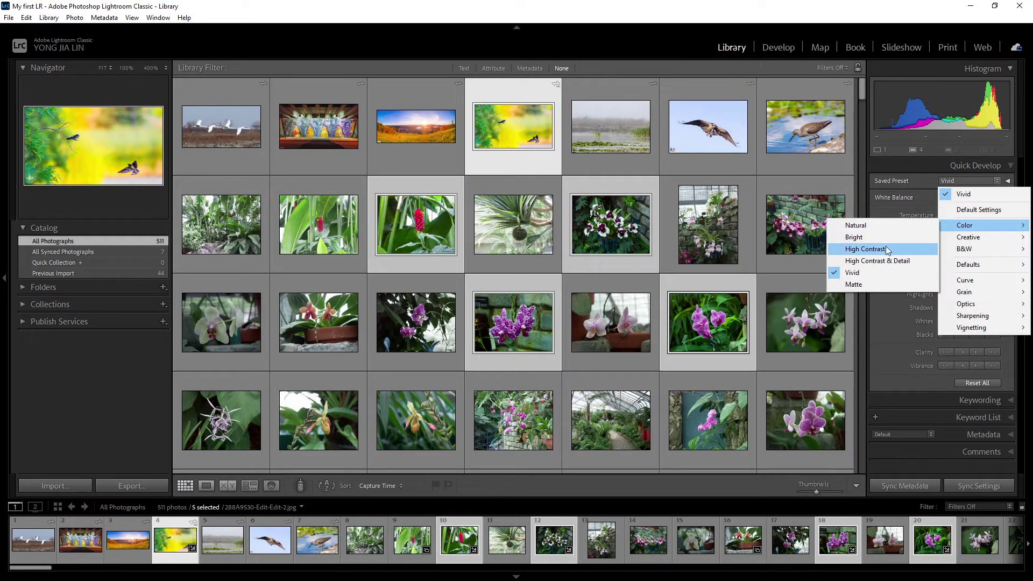
left_click(871, 237)
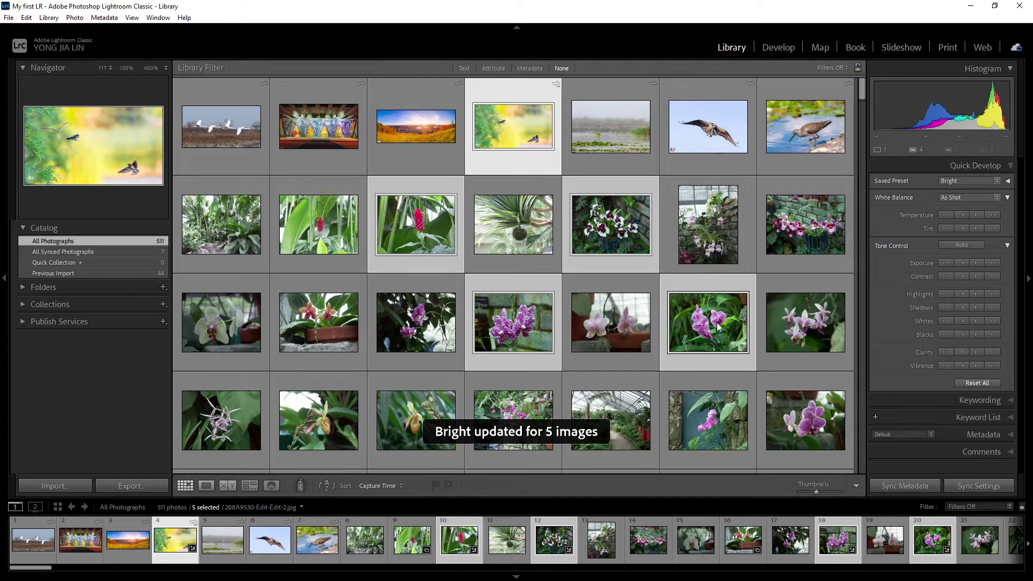
left_click(777, 47)
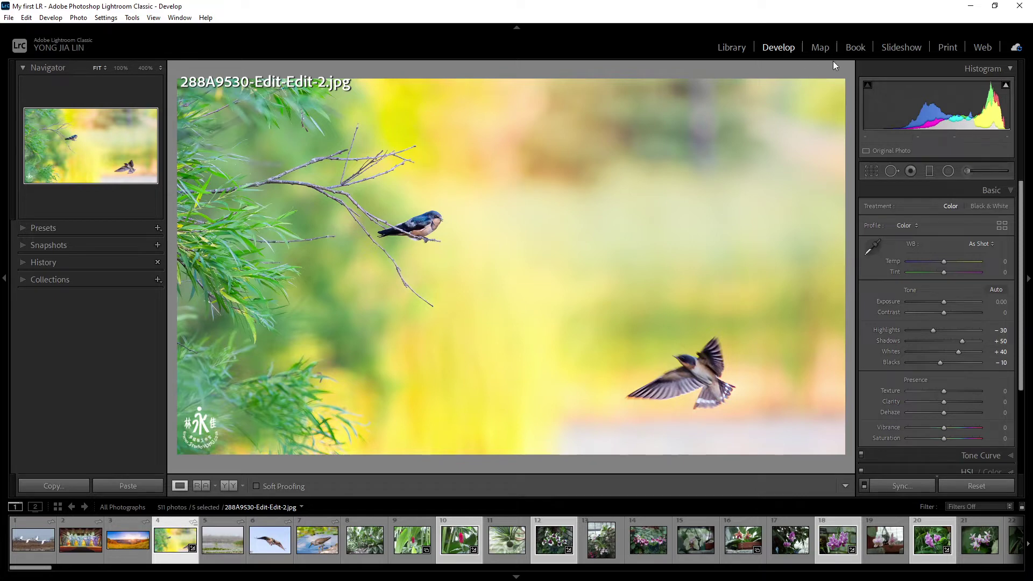
- Apply Color › High Contrast to the five photos and check the swallow's Contrast +70 in Develop
left_click(734, 49)
left_click(963, 180)
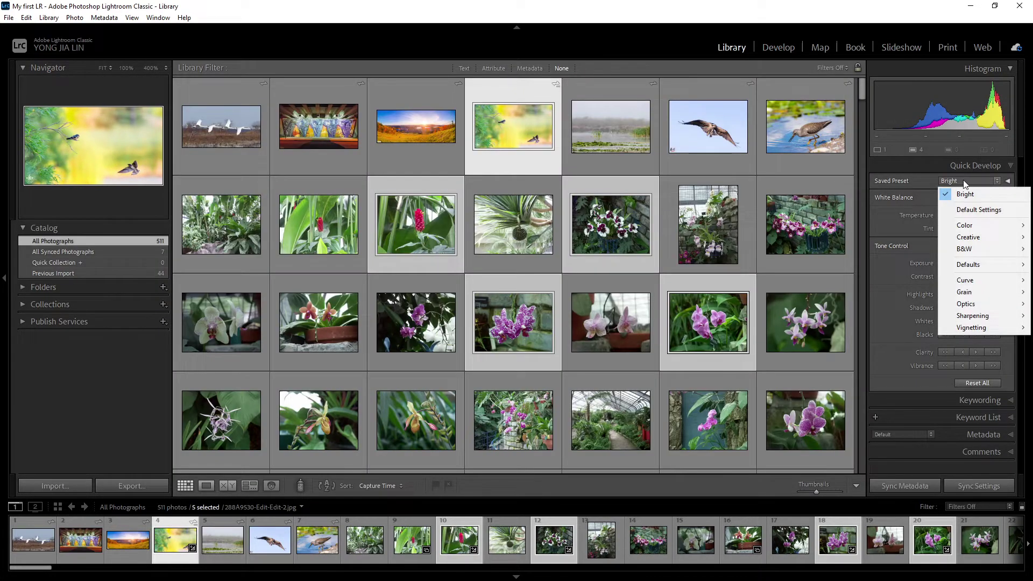
mouse_move(977, 225)
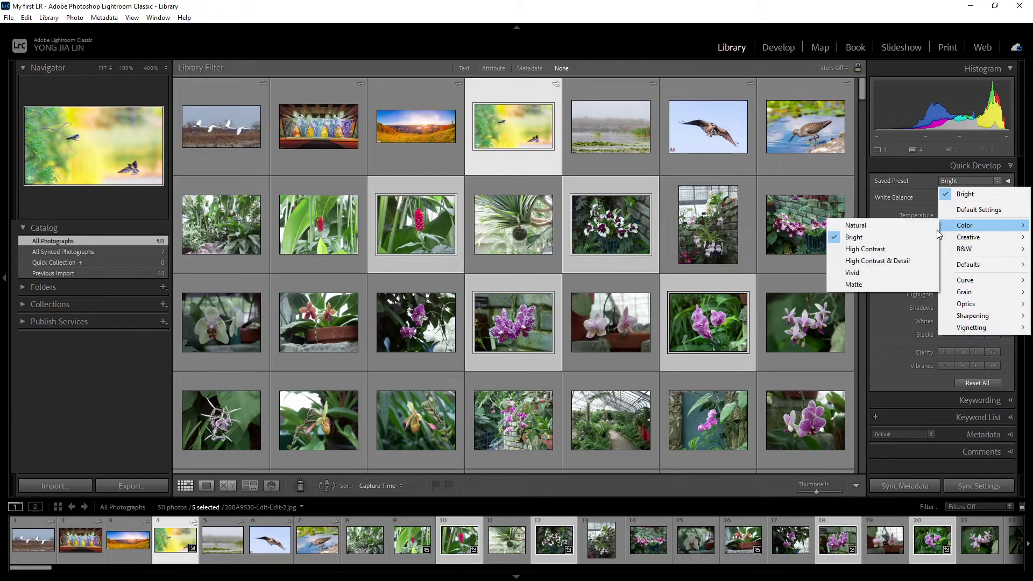
left_click(873, 250)
left_click(781, 47)
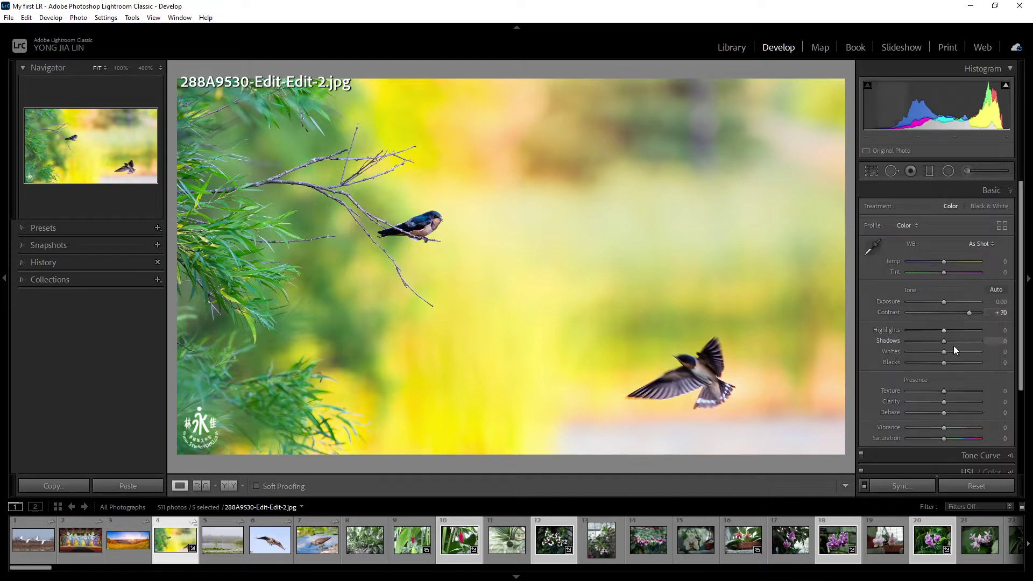
- Reset the five photos to Default Settings from the Quick Develop Saved Preset list
left_click(733, 51)
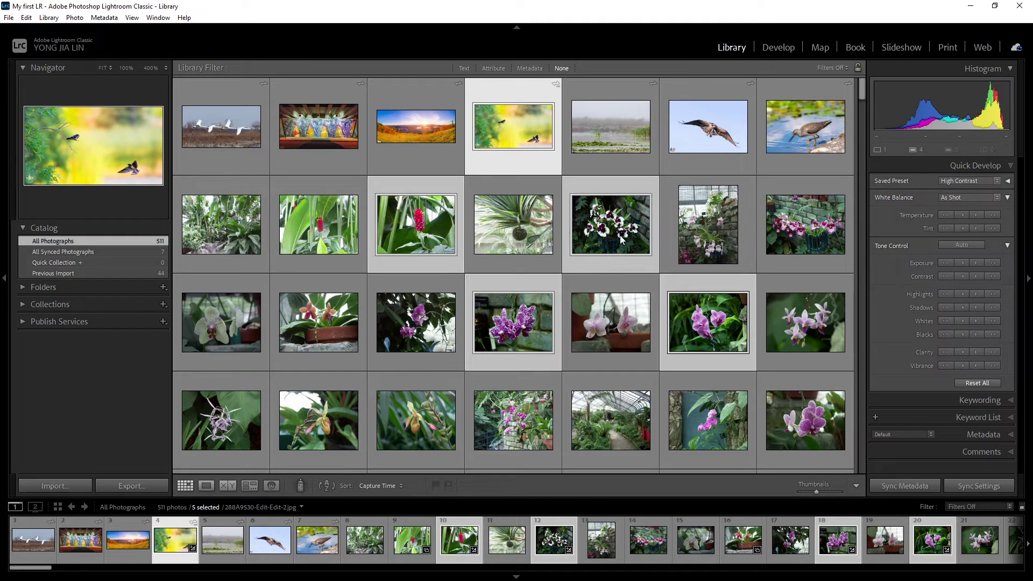
left_click(964, 180)
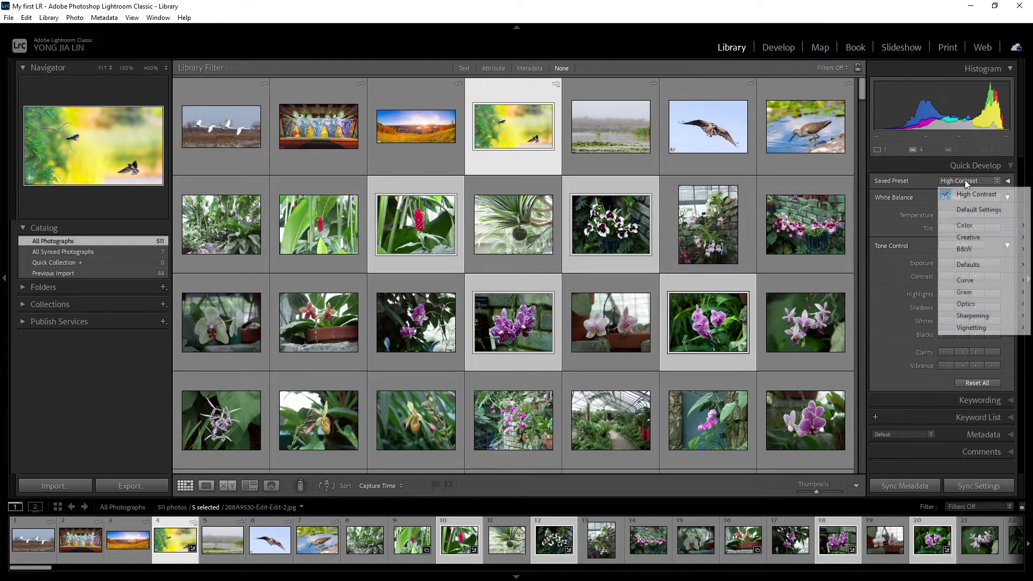
left_click(971, 210)
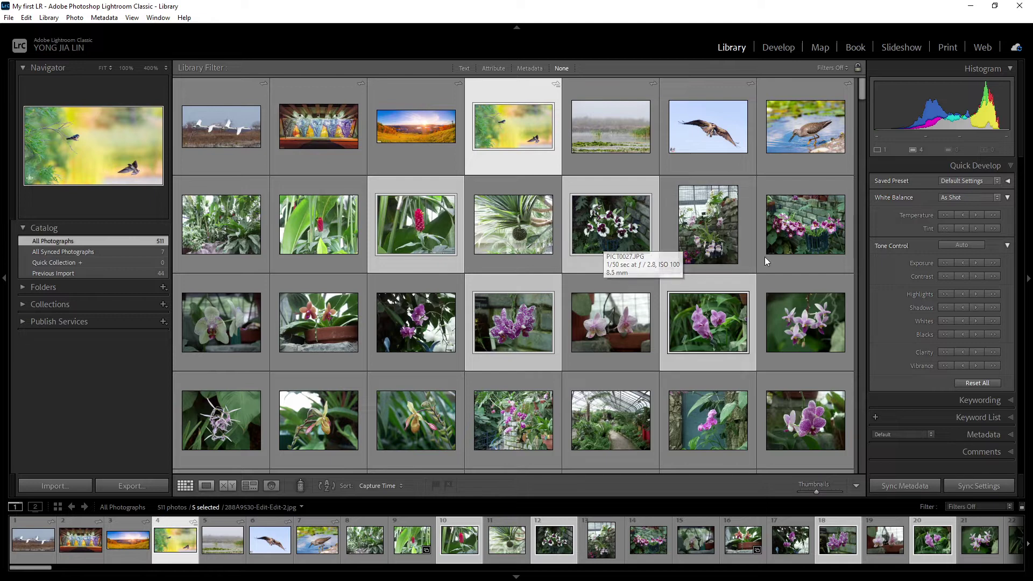
left_click(970, 182)
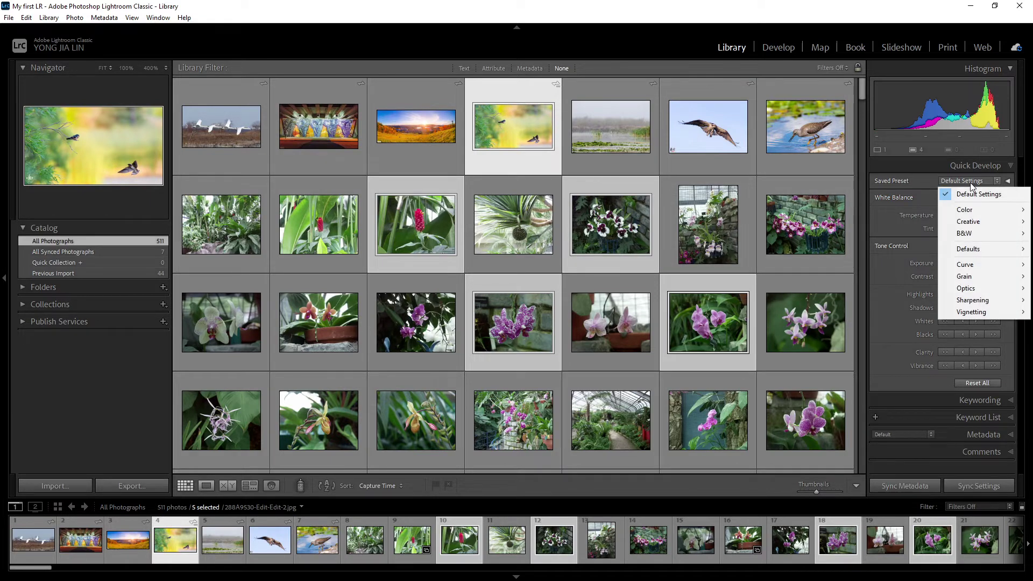
left_click(910, 181)
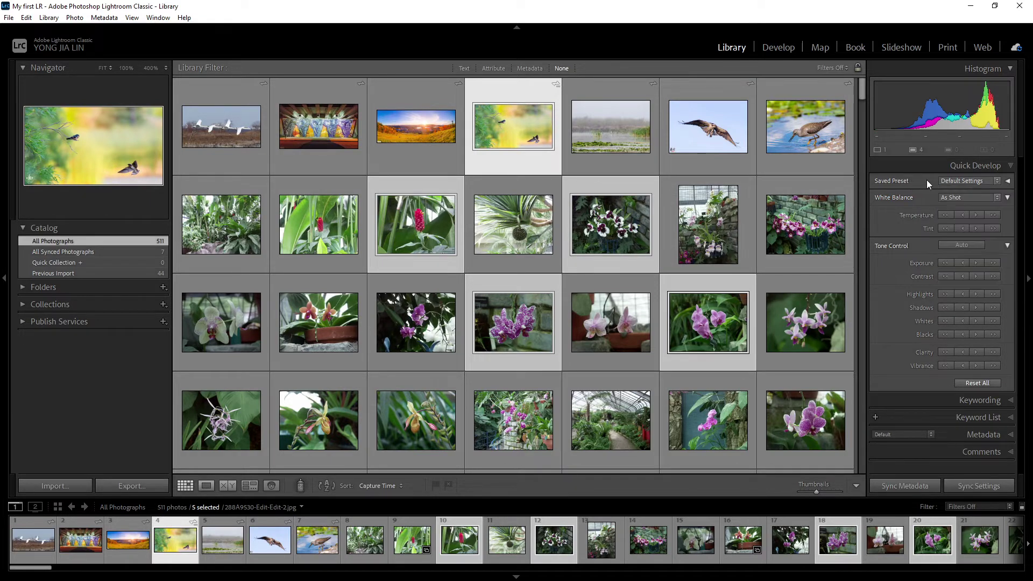
- Open the swallow in Develop, expand Presets and show the new-preset options, then return to Library
left_click(784, 49)
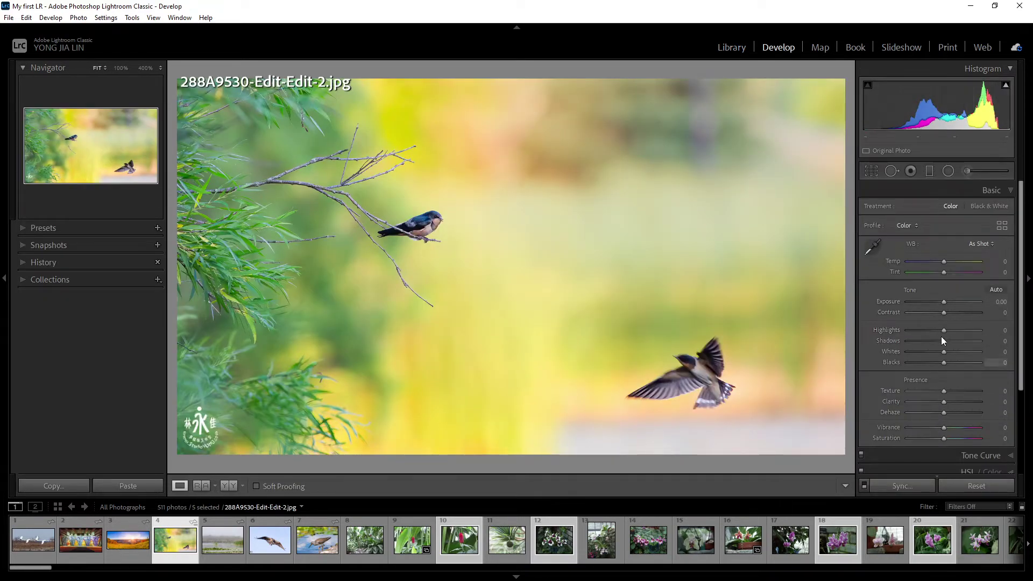
left_click(99, 228)
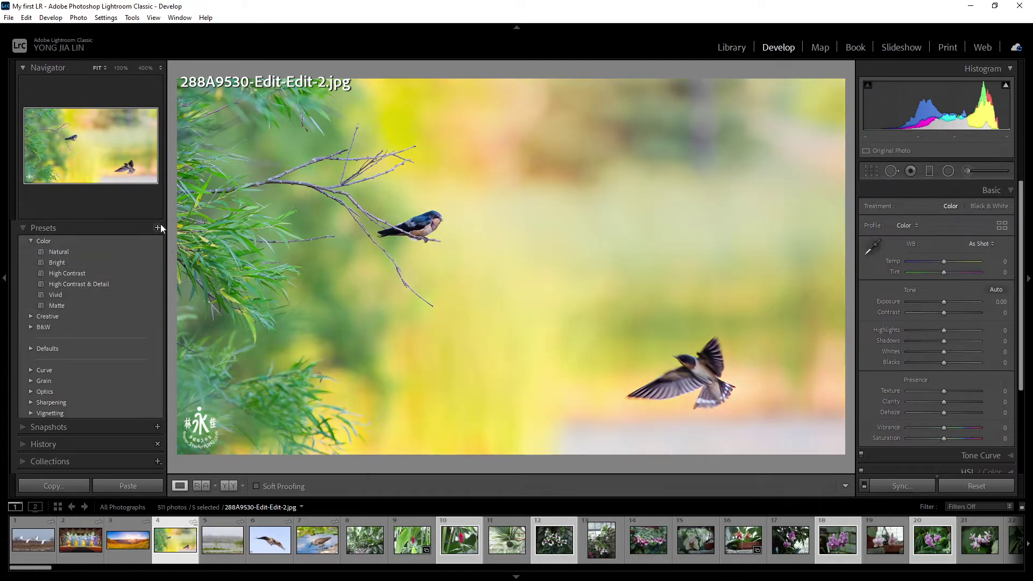
left_click(158, 228)
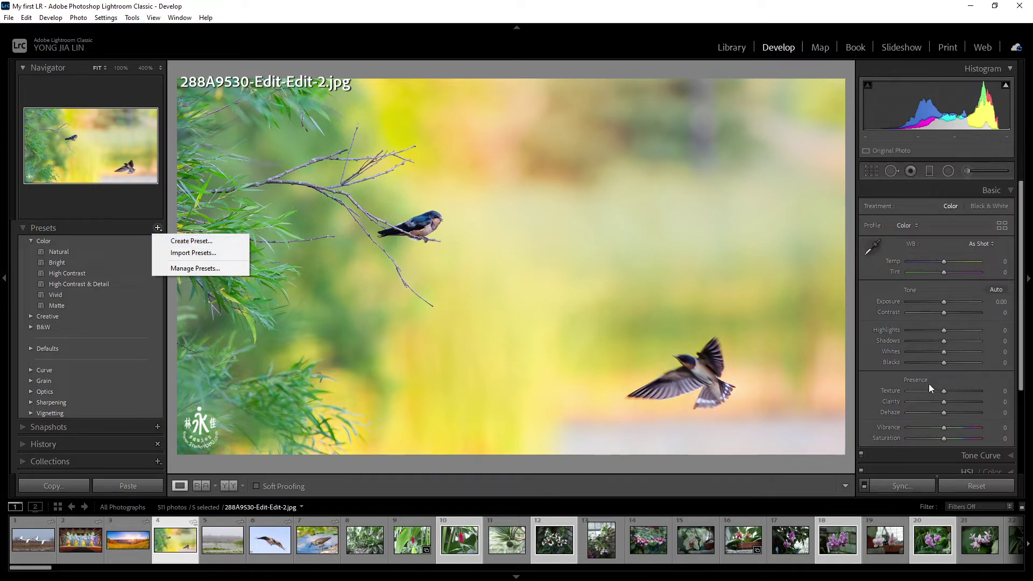
left_click(721, 47)
- Make PICT0027.JPG, the orchid photo, the active image among the five selected
left_click(967, 182)
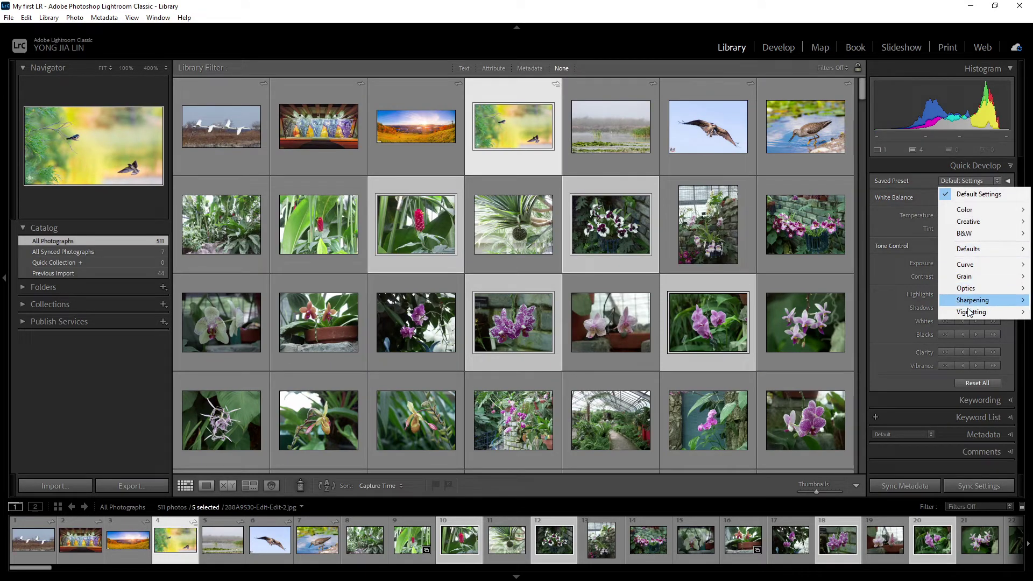
left_click(691, 311)
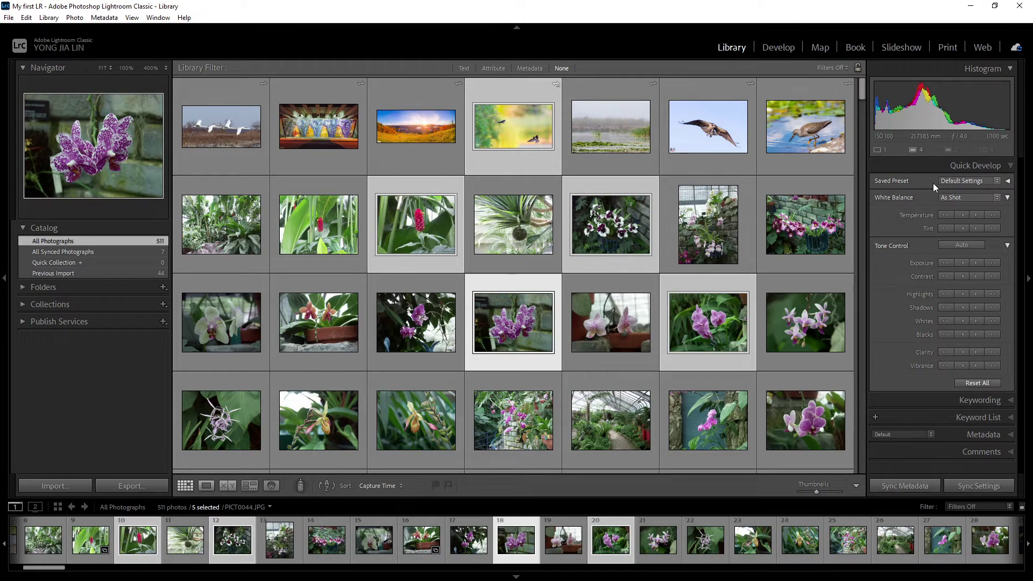
left_click(610, 230)
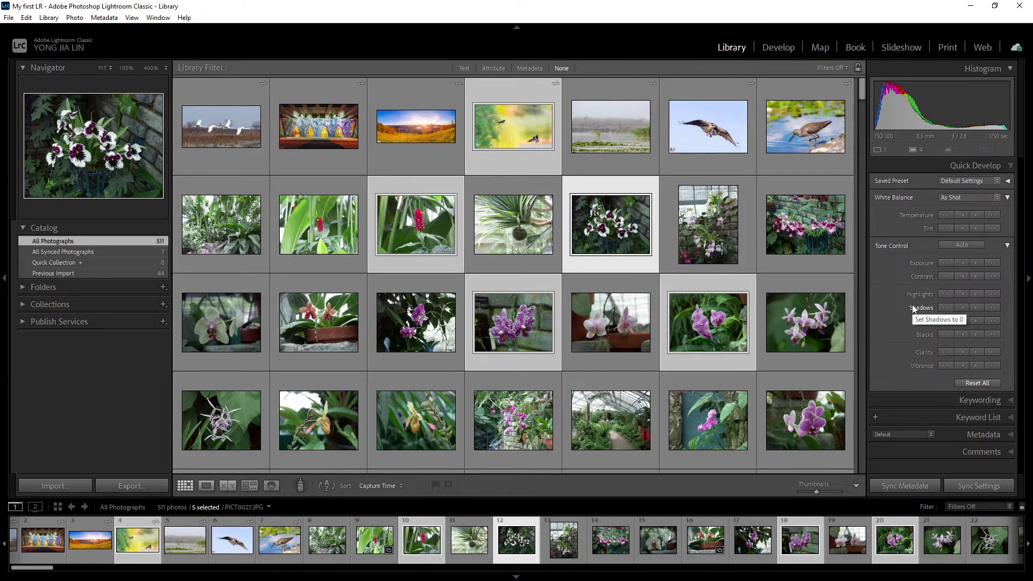
left_click(778, 47)
scroll(928, 341, "down", 4)
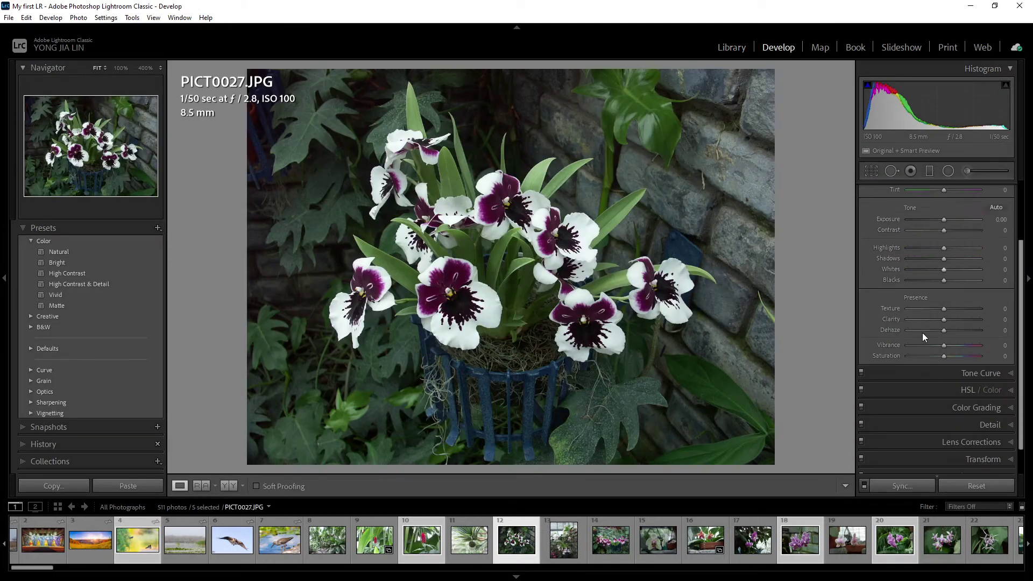
scroll(934, 424, "up", 4)
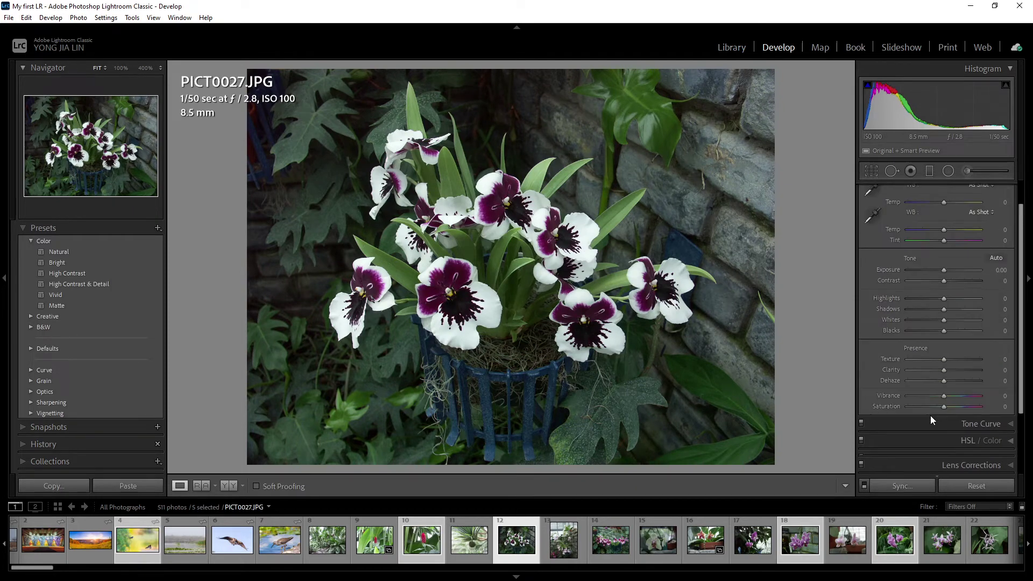
left_click(732, 49)
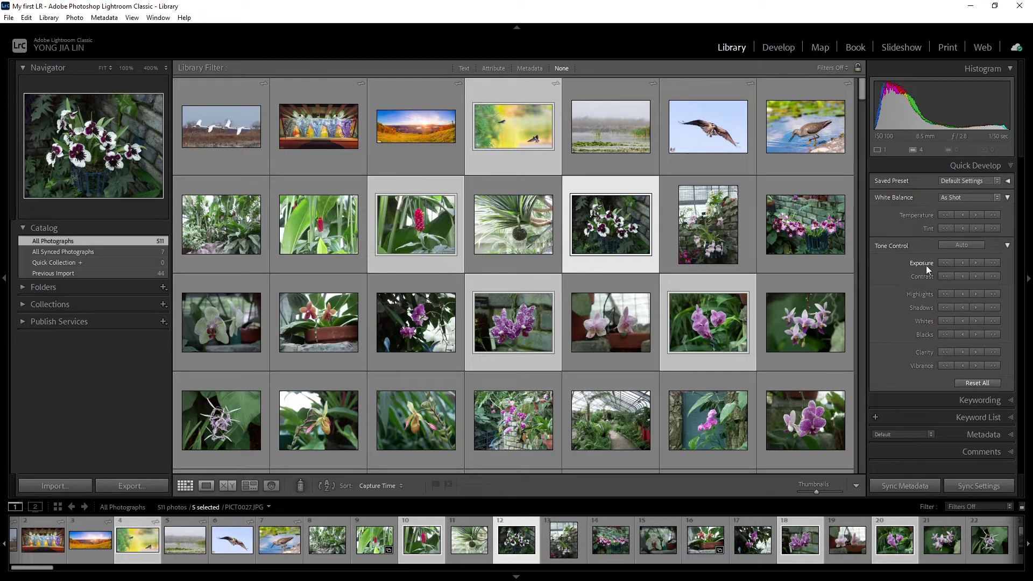
left_click(778, 48)
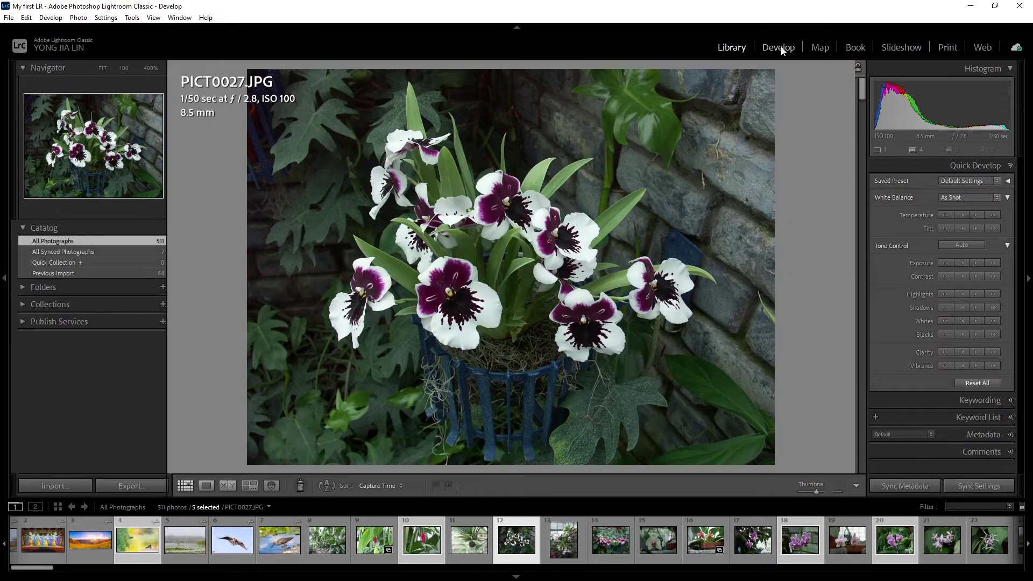
scroll(943, 341, "down", 3)
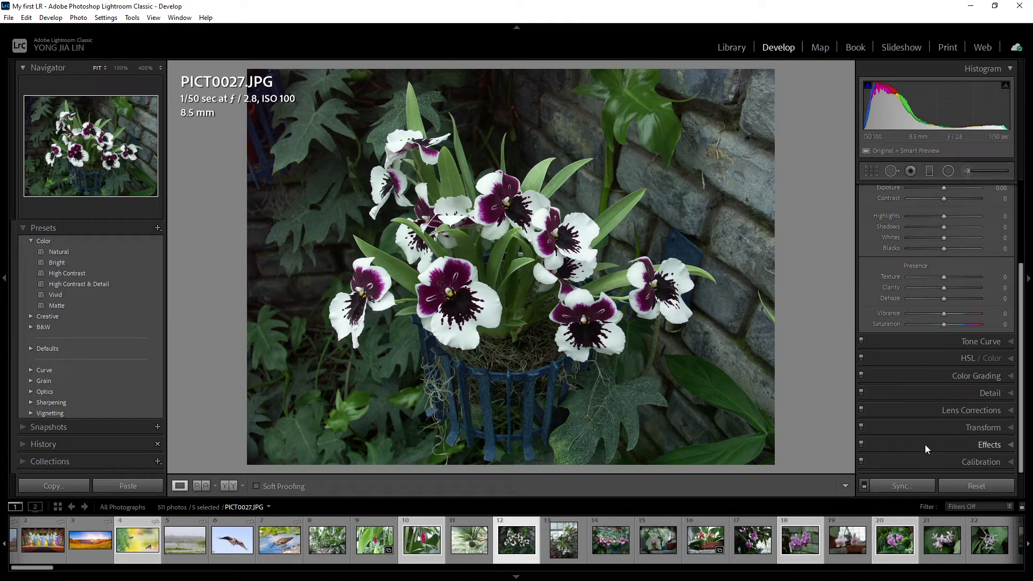
left_click(932, 394)
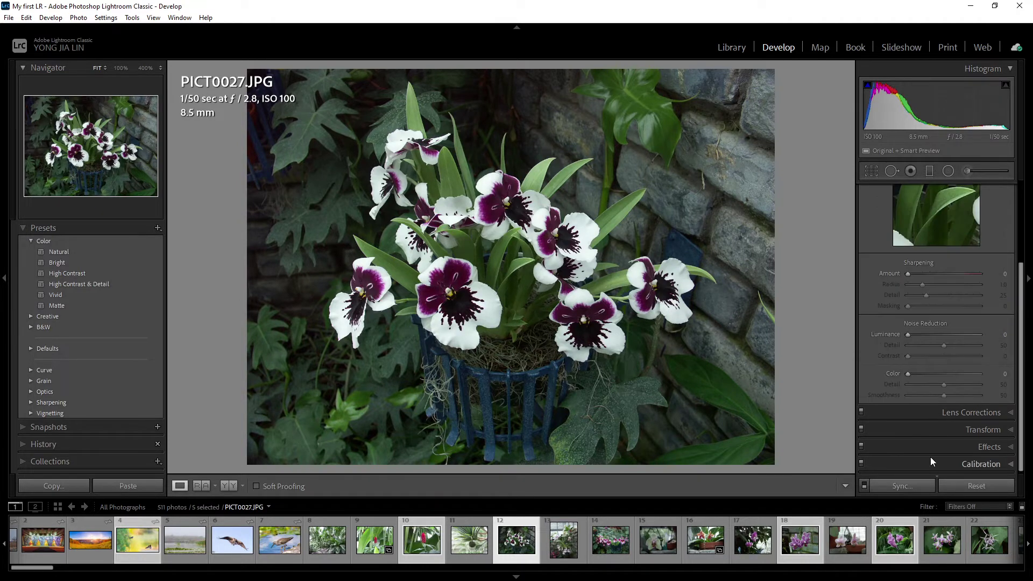
left_click(932, 429)
left_click(918, 190)
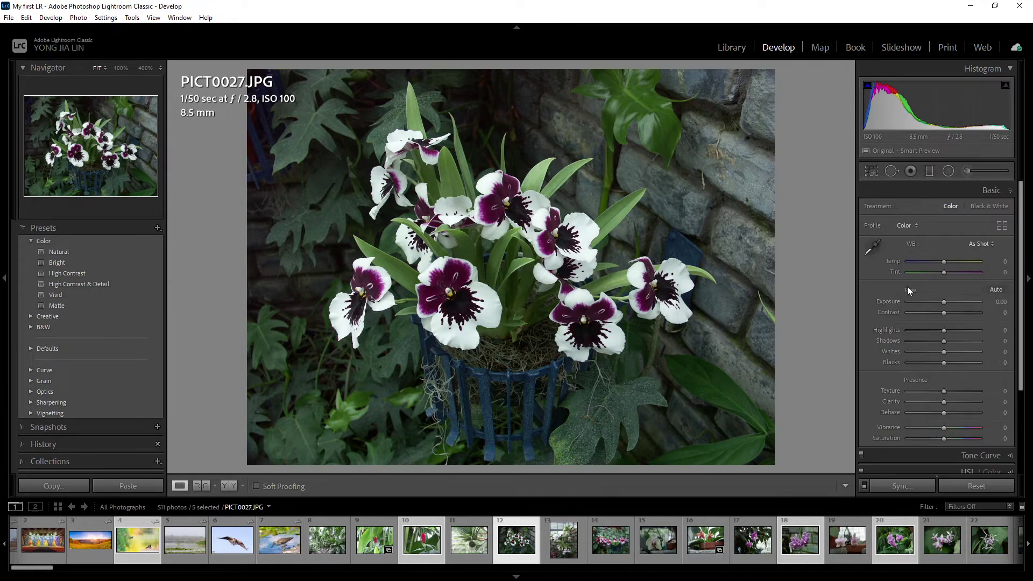
left_click(731, 47)
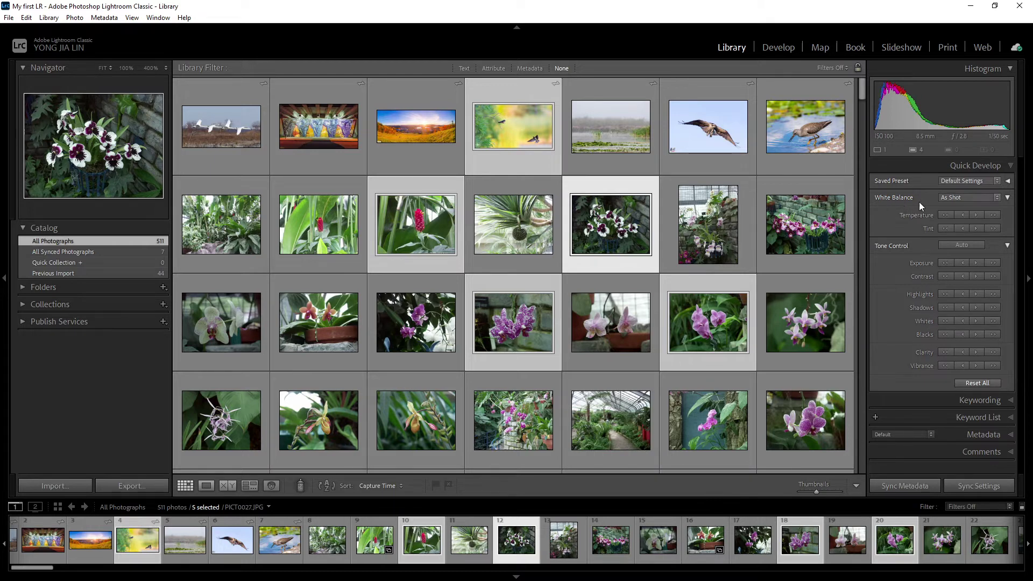
left_click(968, 197)
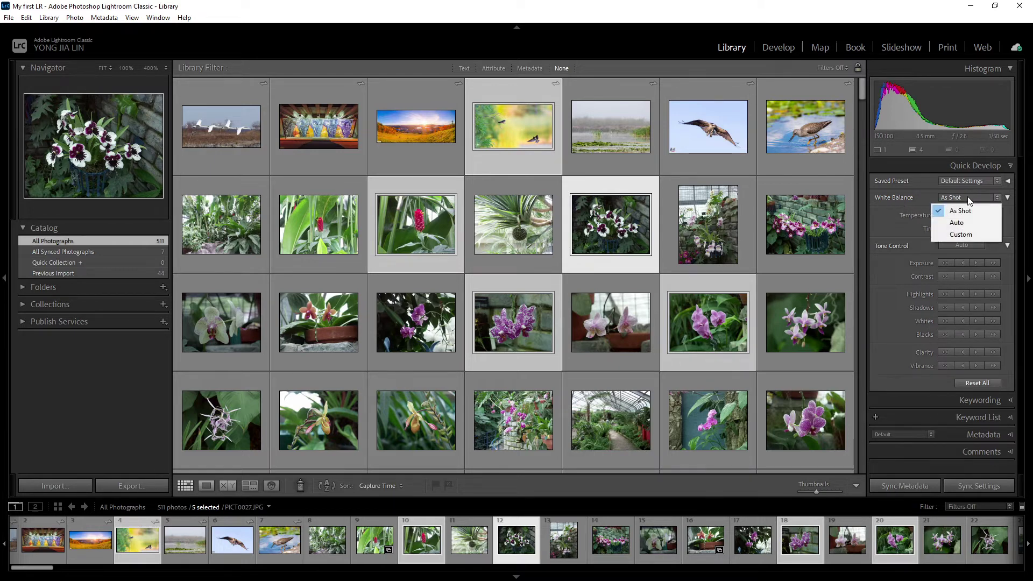
left_click(966, 221)
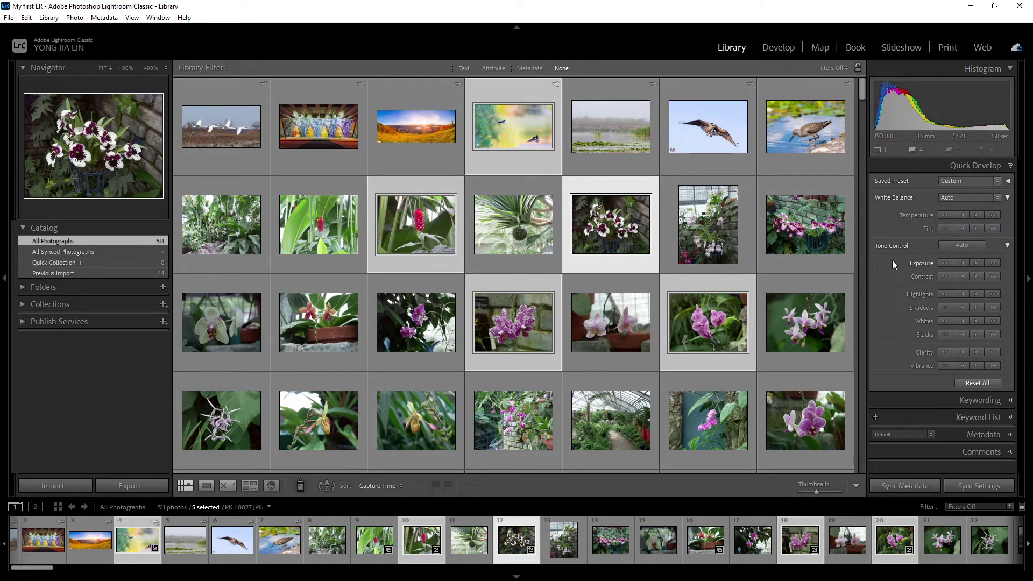
left_click(962, 245)
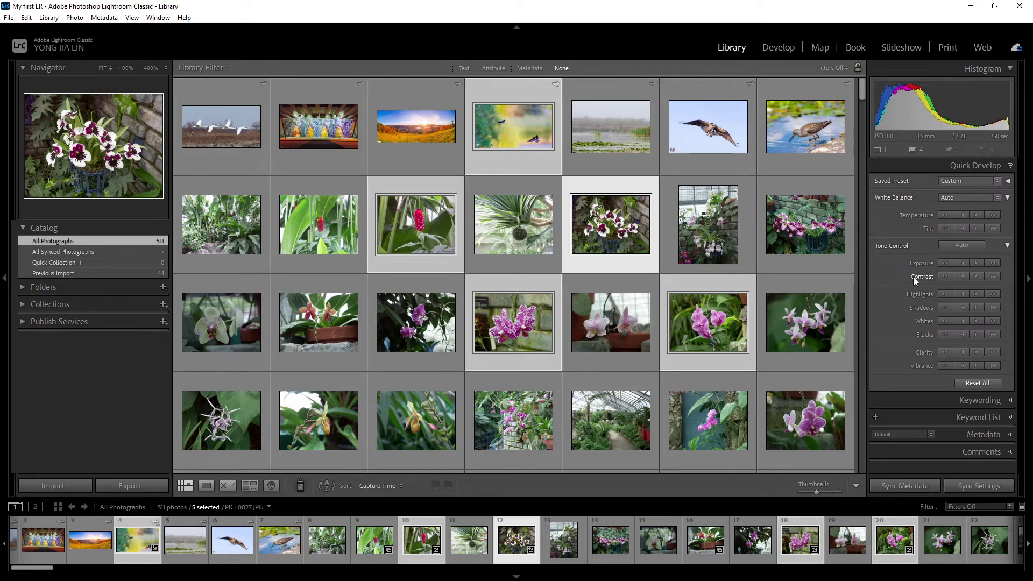
left_click(964, 197)
left_click(961, 211)
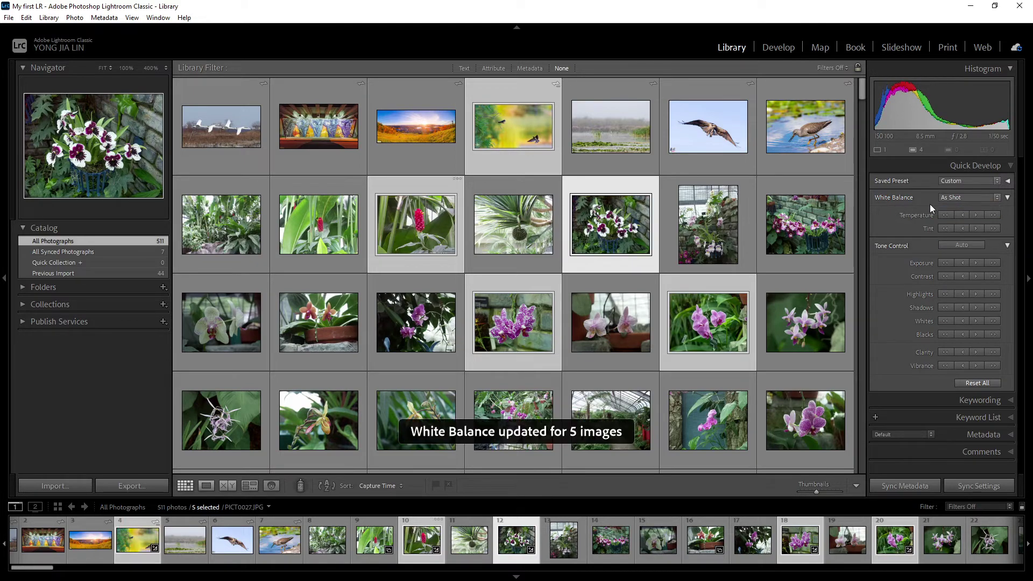
left_click(974, 384)
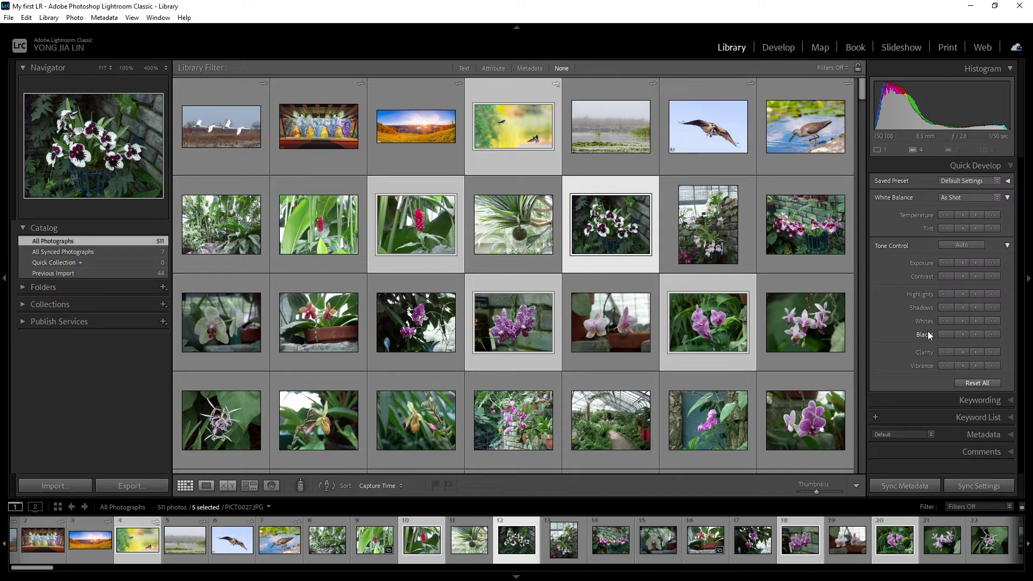
left_click(978, 214)
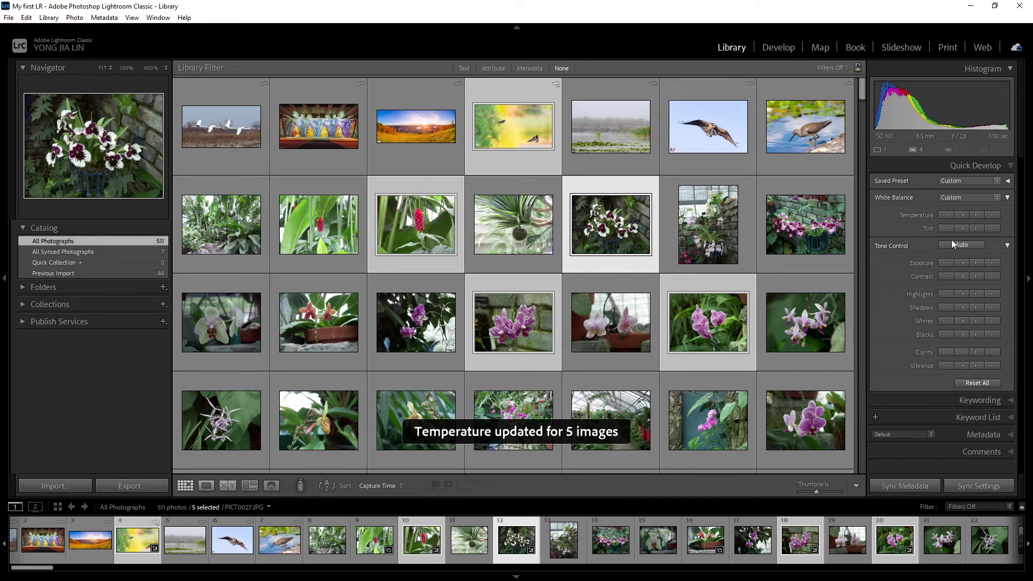
left_click(993, 216)
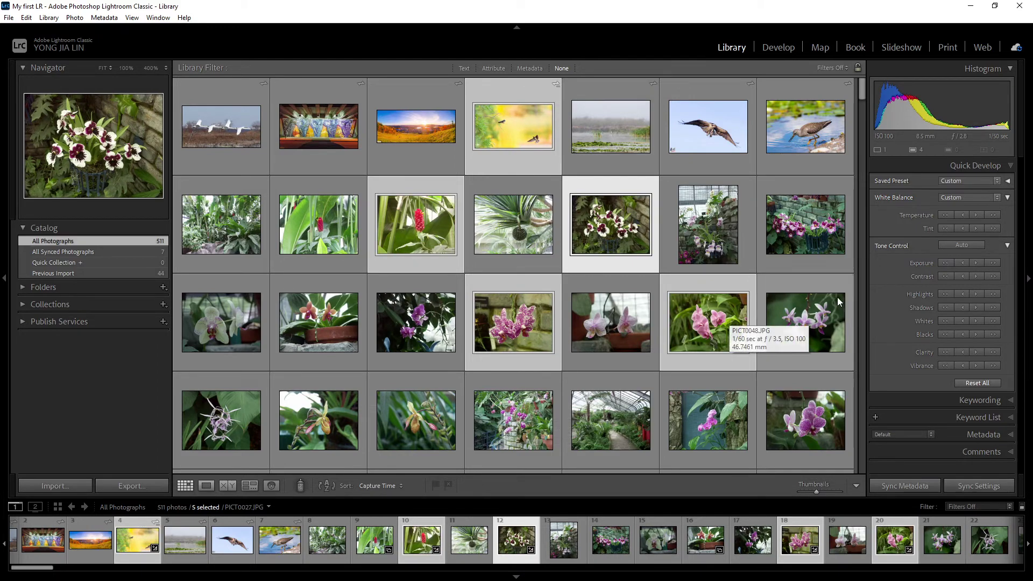
left_click(961, 215)
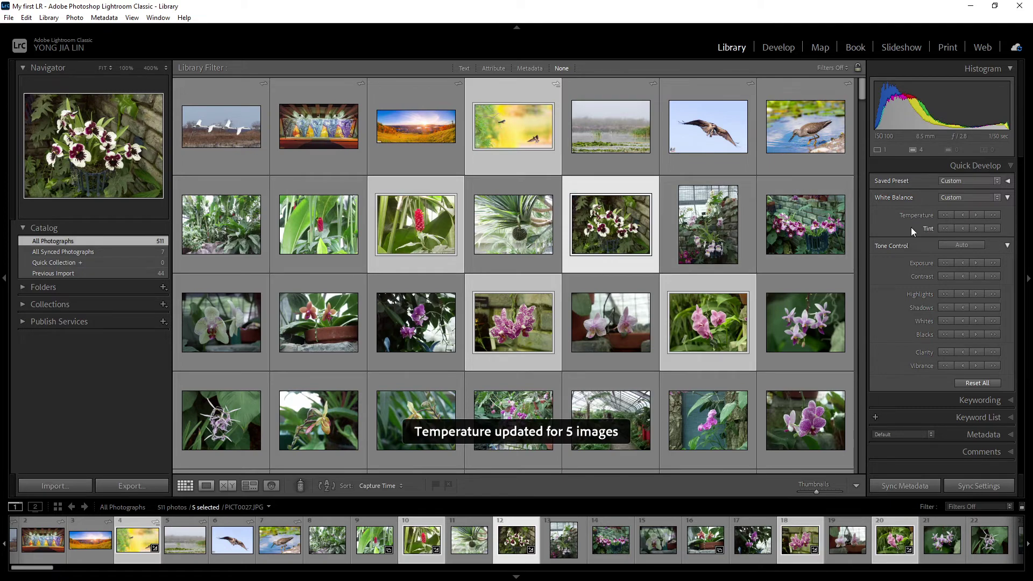
left_click(961, 215)
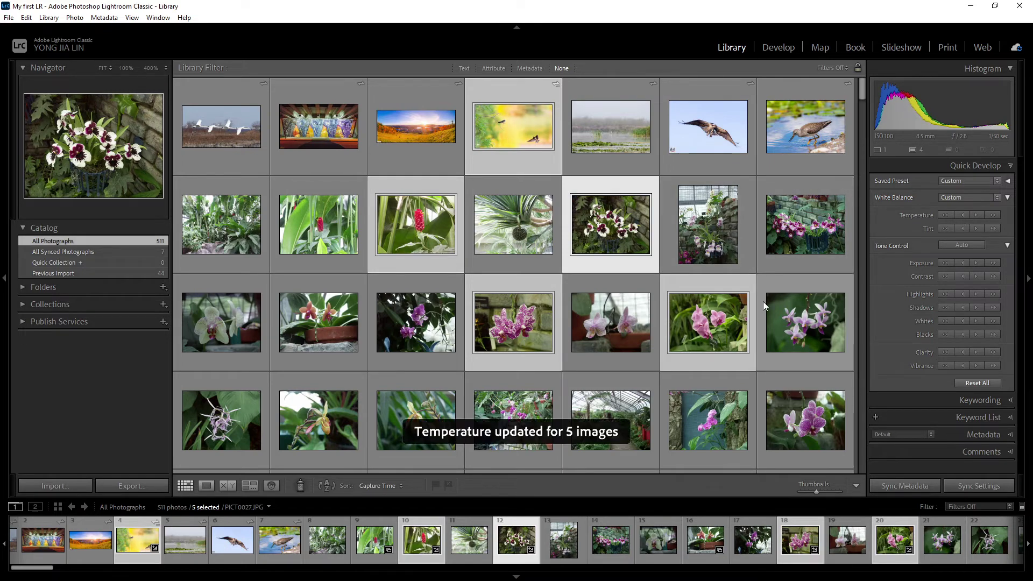
left_click(946, 215)
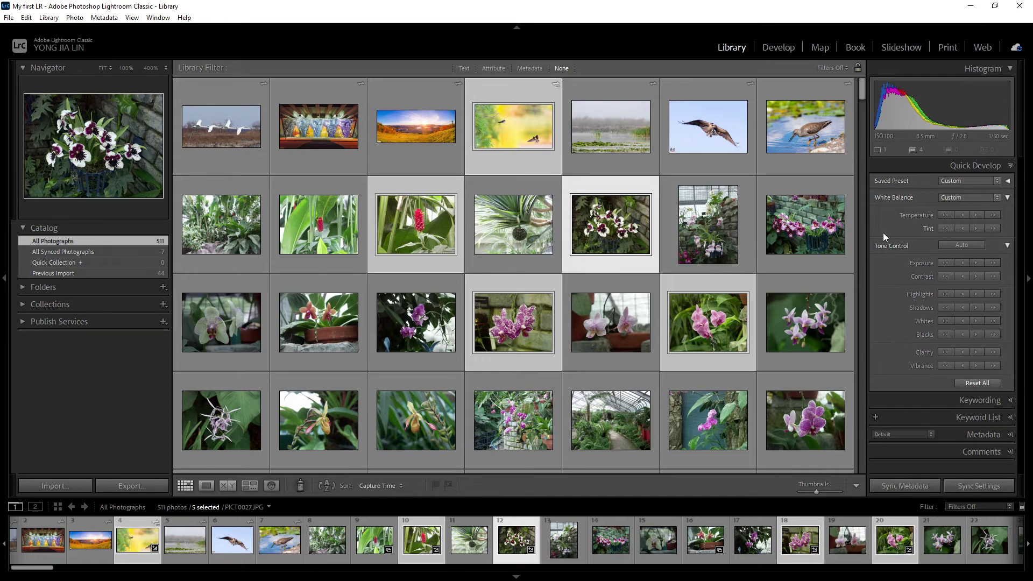
left_click(944, 217)
left_click(945, 215)
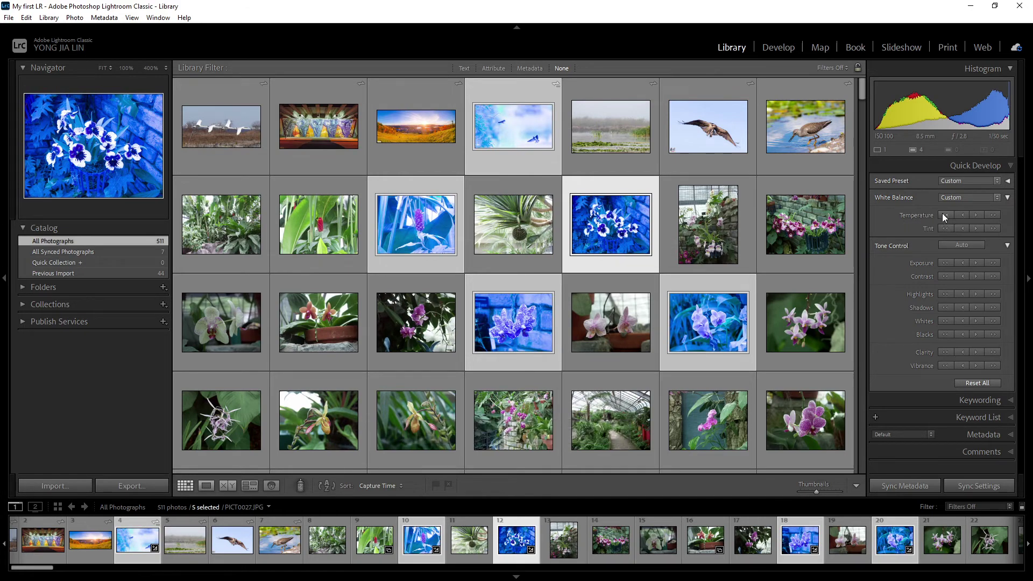
left_click(942, 214)
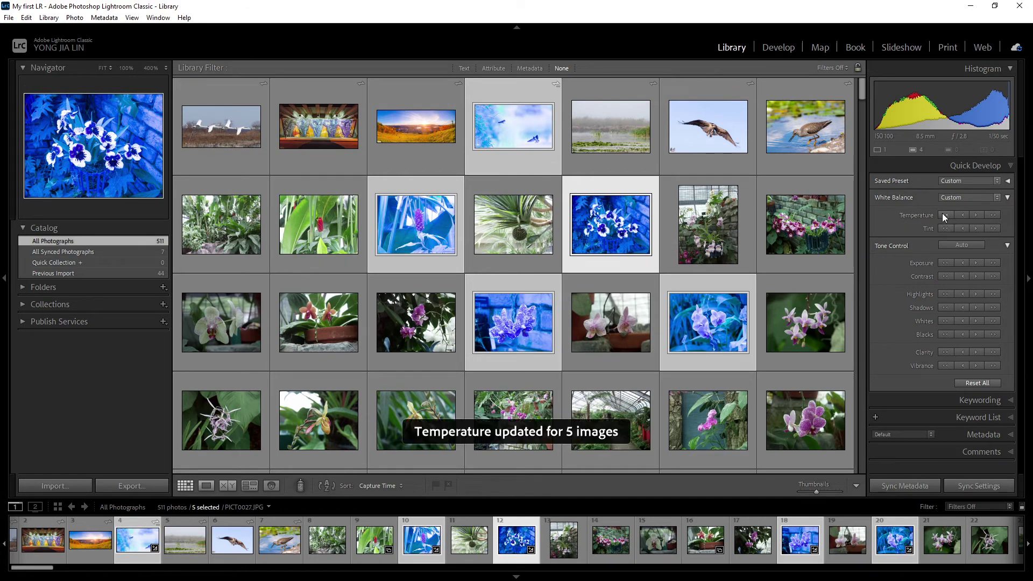
left_click(973, 383)
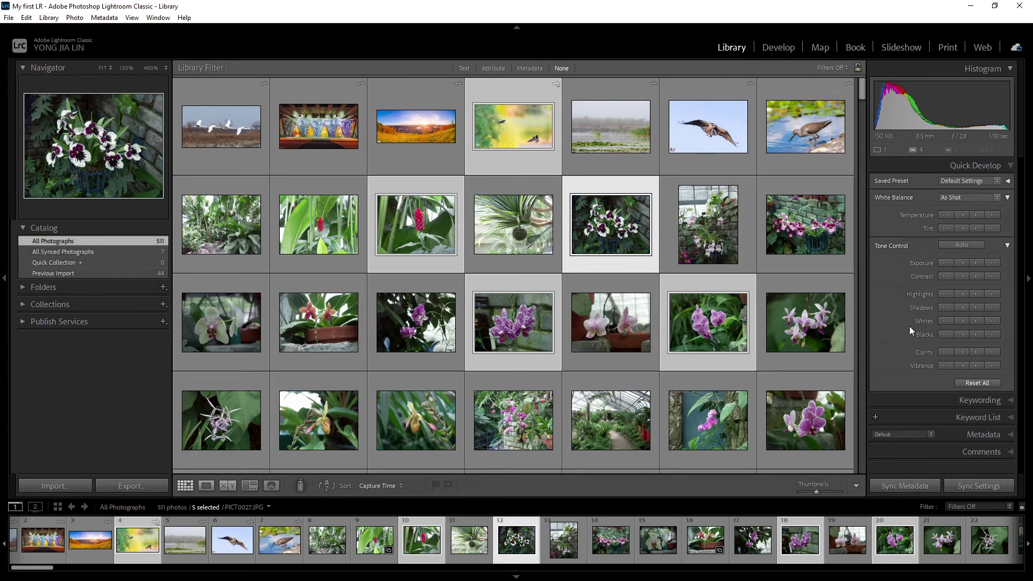
- Raise the photos' exposure with > and >>, then lower it back with < and <<
left_click(976, 263)
left_click(988, 262)
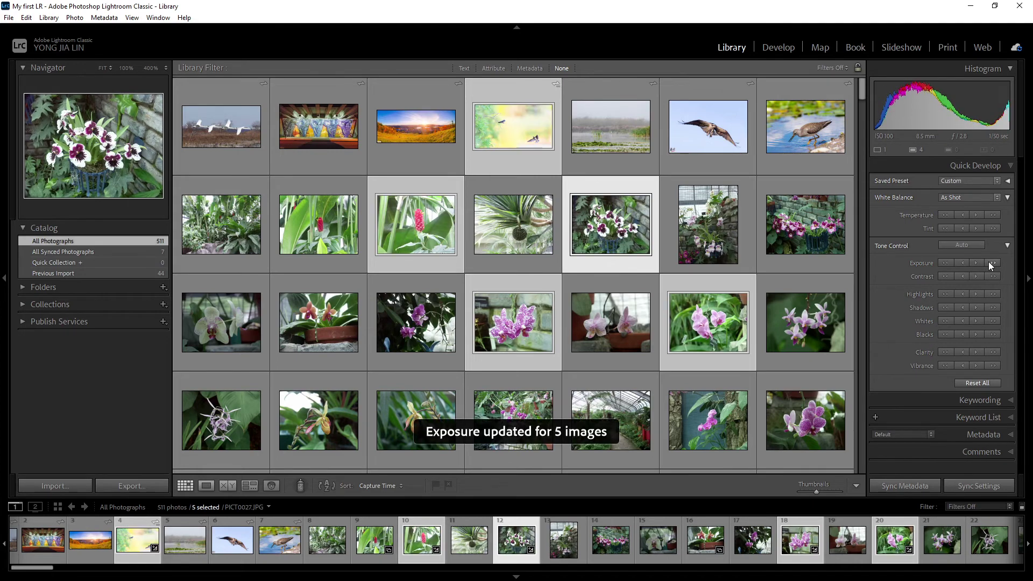
left_click(962, 263)
left_click(947, 262)
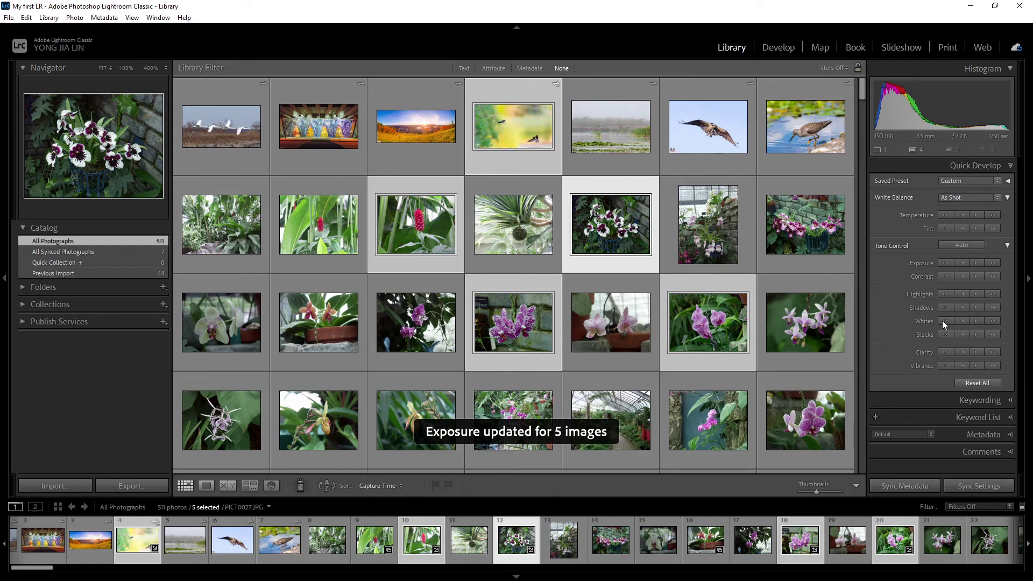